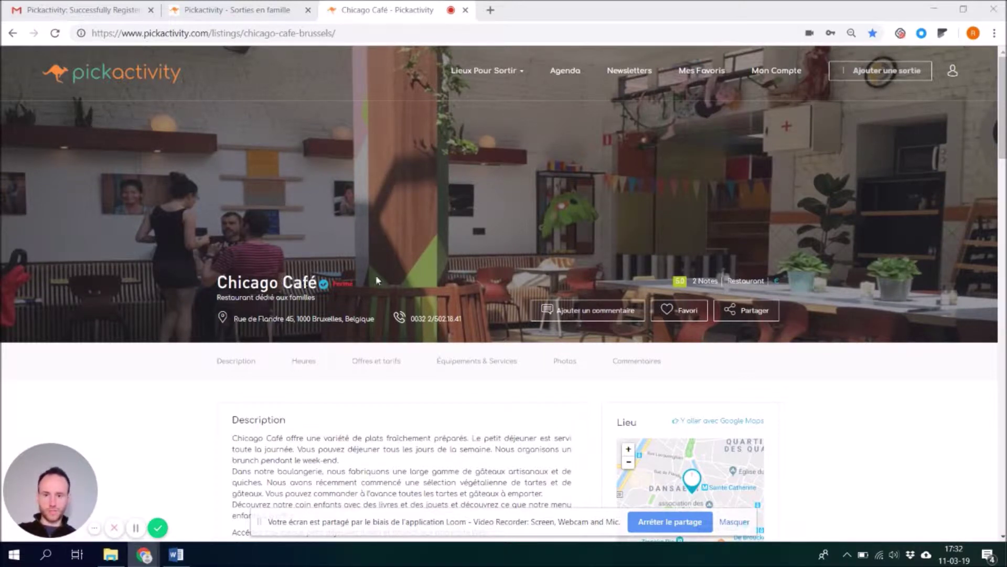
Advance the Chicago Café photo gallery three photos to the burger plate
scroll(428, 266, down, 5)
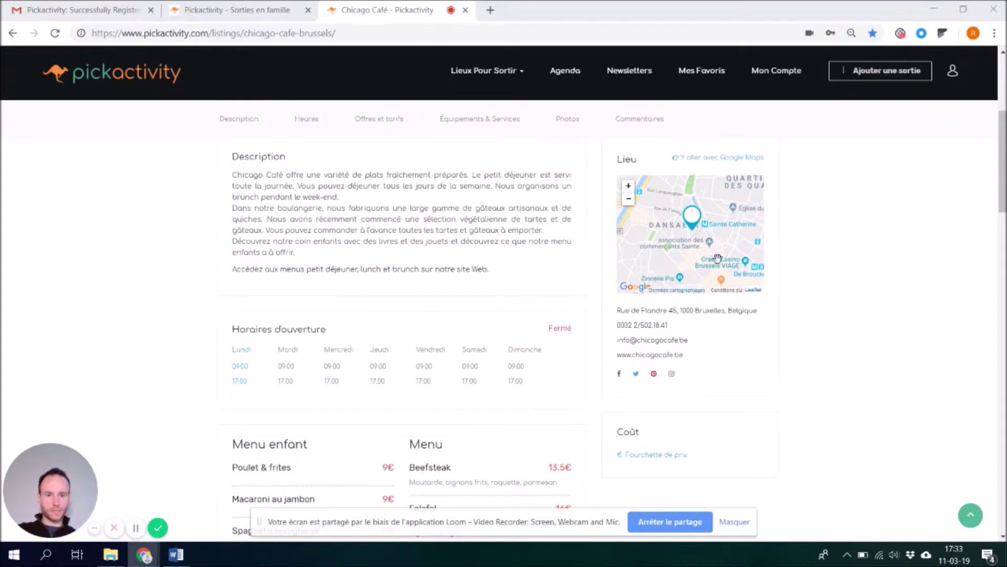
scroll(718, 258, up, 3)
scroll(688, 362, down, 3)
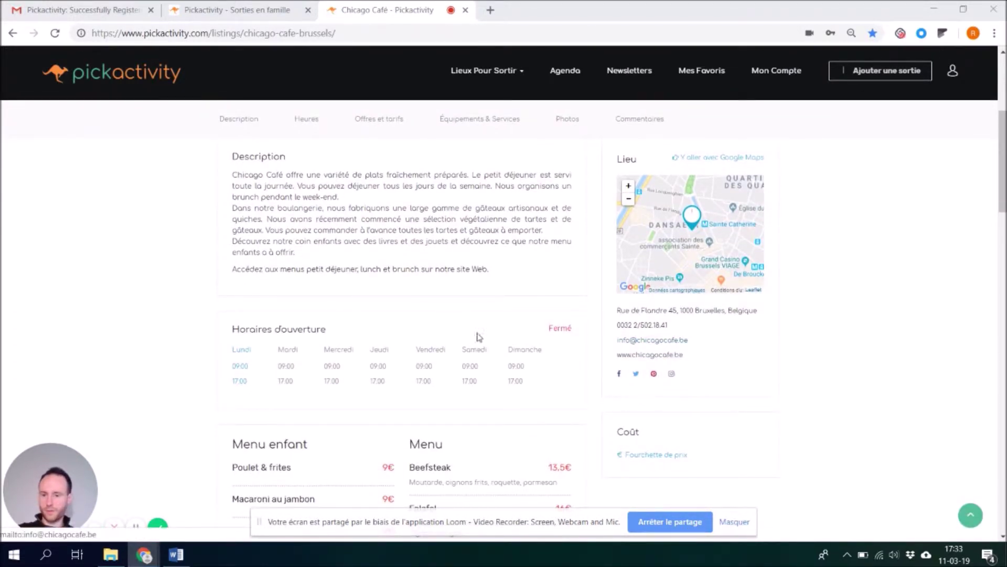
scroll(474, 333, down, 3)
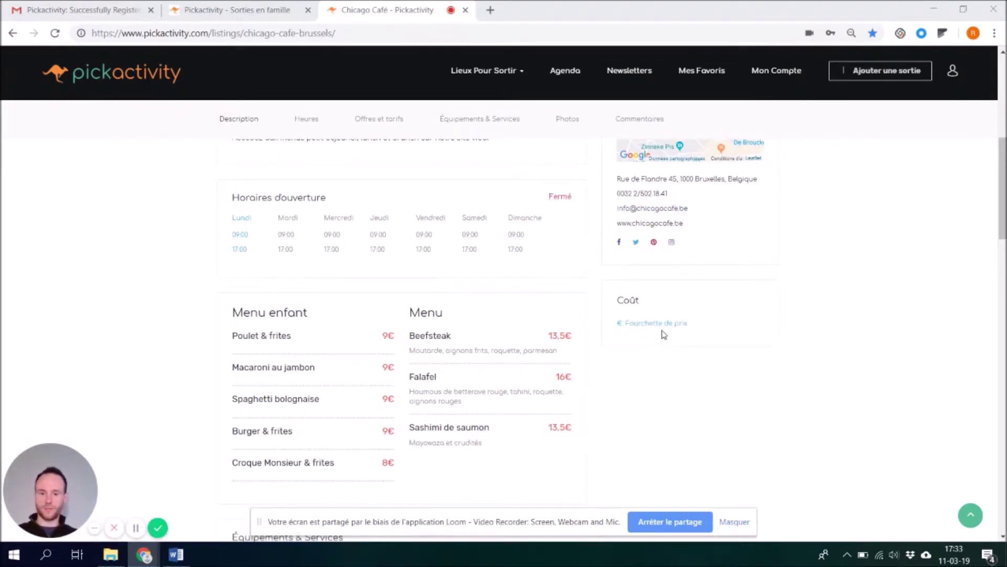
scroll(400, 339, down, 1)
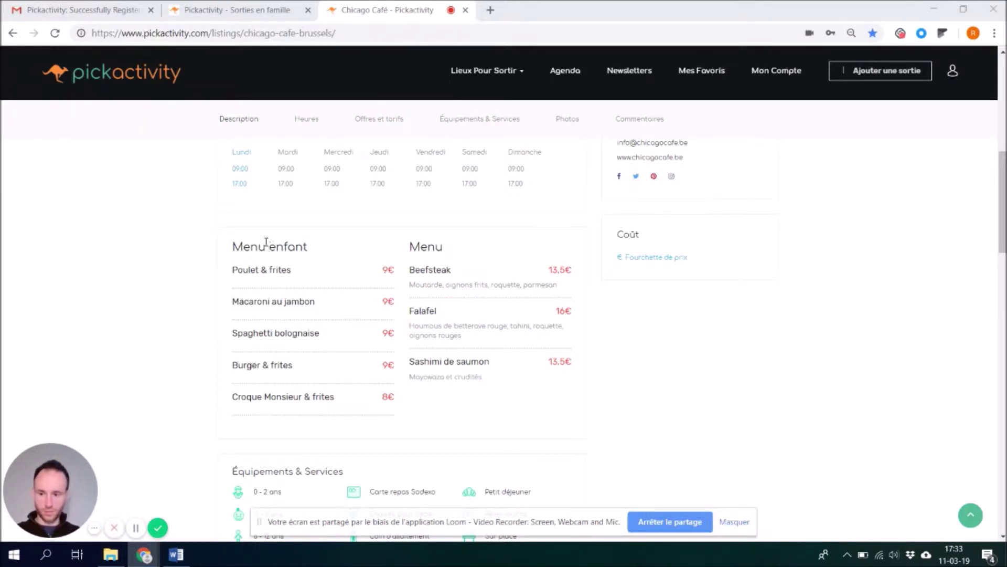
scroll(288, 253, down, 6)
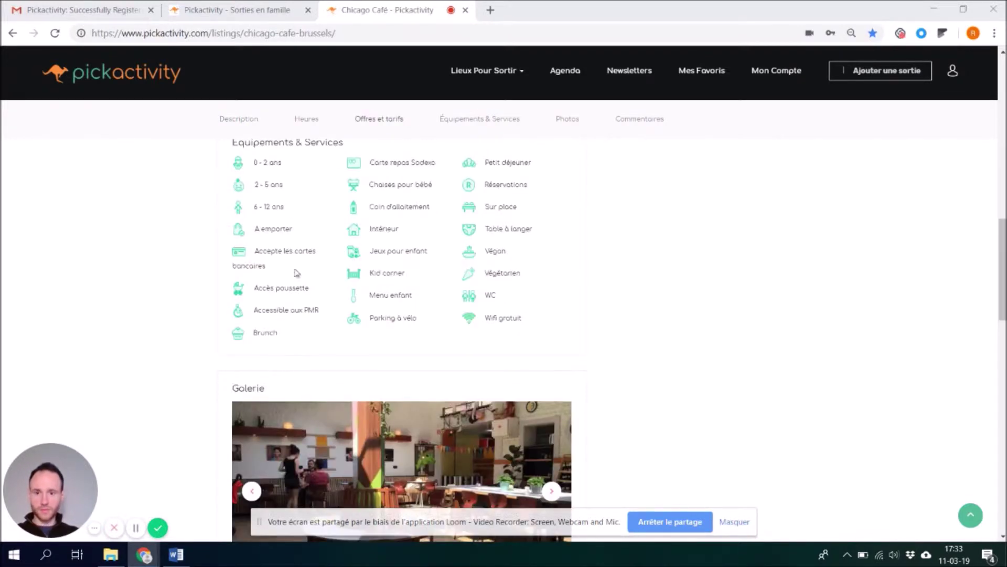
scroll(433, 245, up, 1)
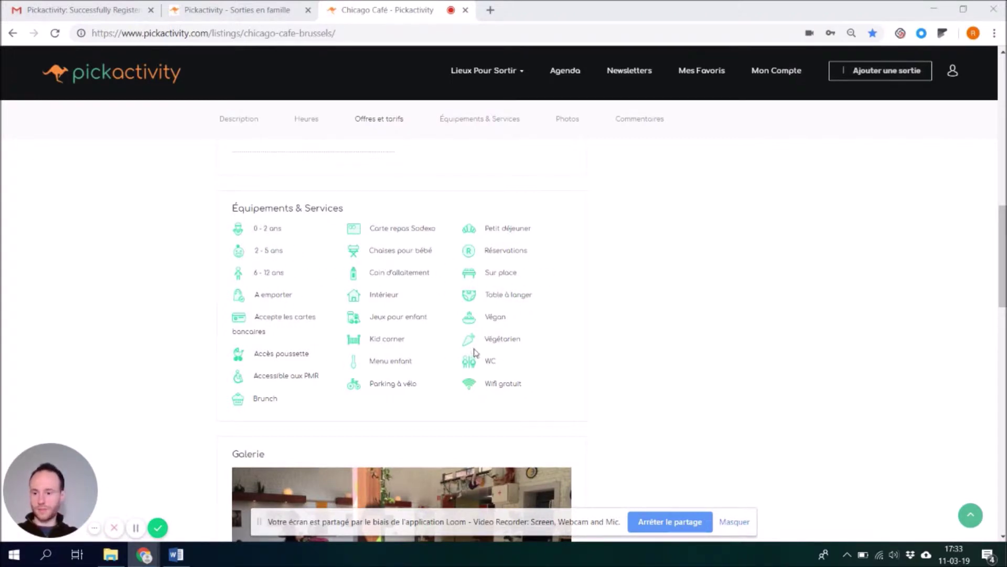
scroll(470, 329, down, 2)
scroll(470, 329, down, 3)
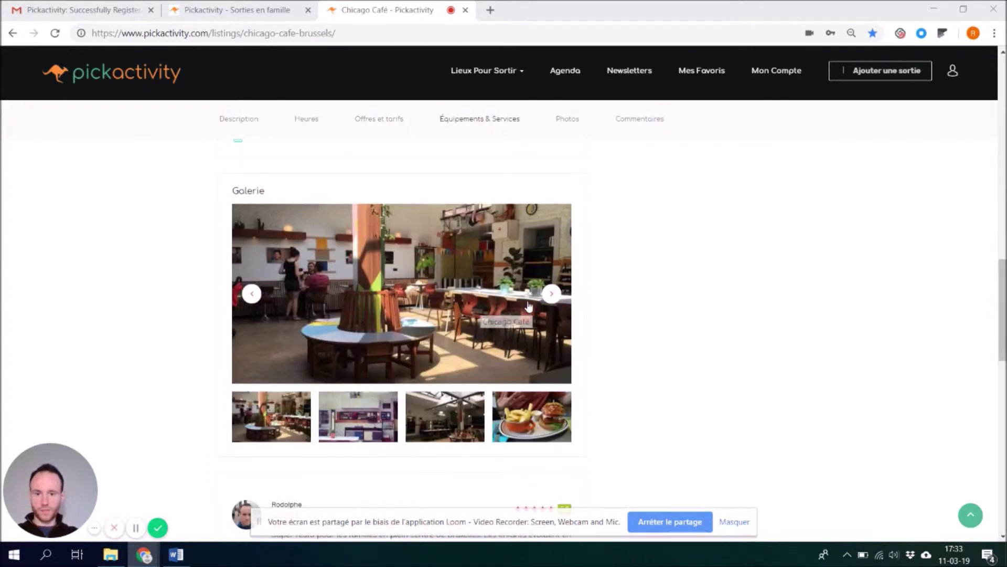
click(552, 294)
click(552, 294)
click(552, 293)
Scroll through the two 5.0-star family reviews, then return to the top
scroll(687, 333, down, 2)
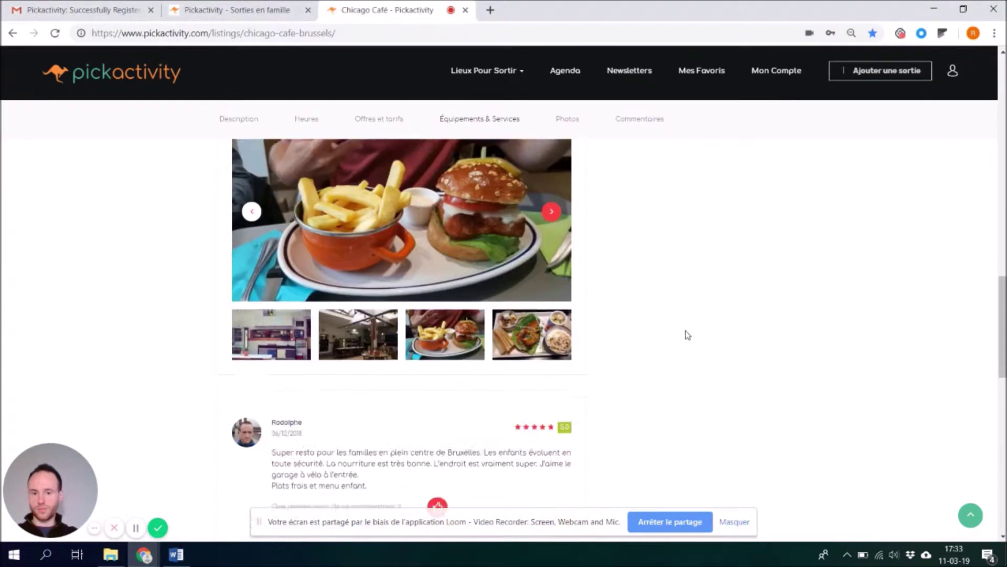
scroll(682, 335, down, 1)
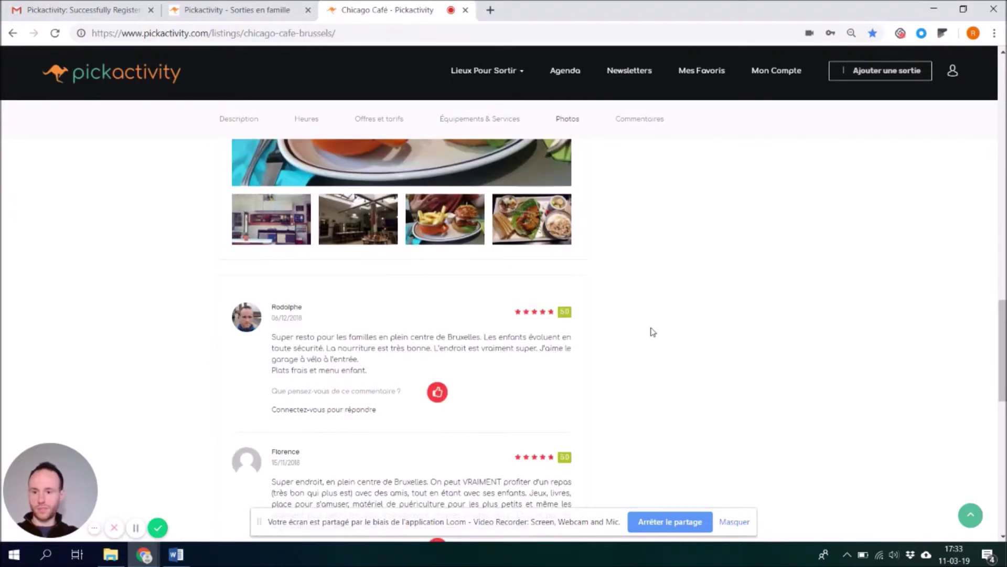
scroll(420, 321, down, 2)
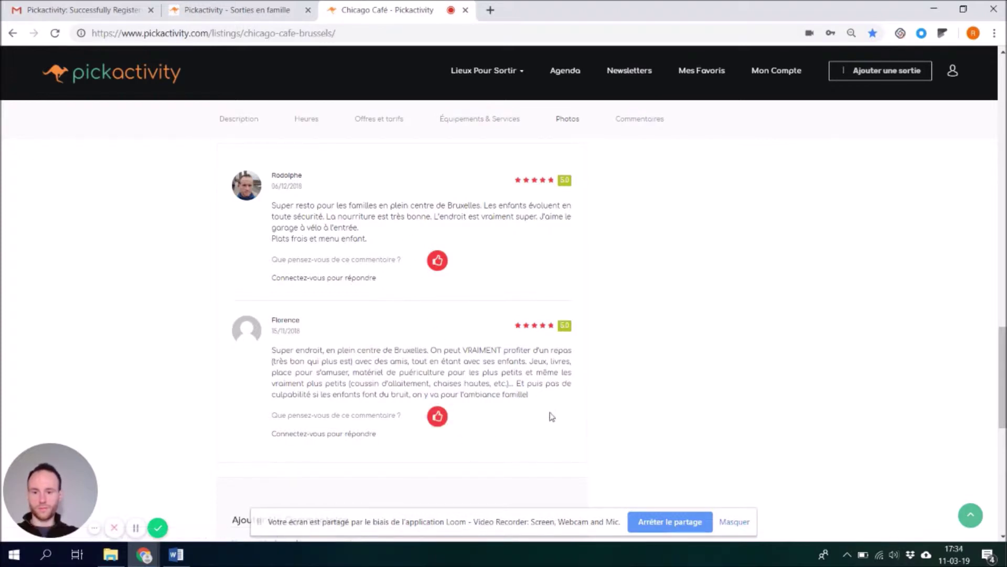
scroll(669, 389, down, 2)
scroll(650, 391, up, 3)
scroll(651, 391, up, 15)
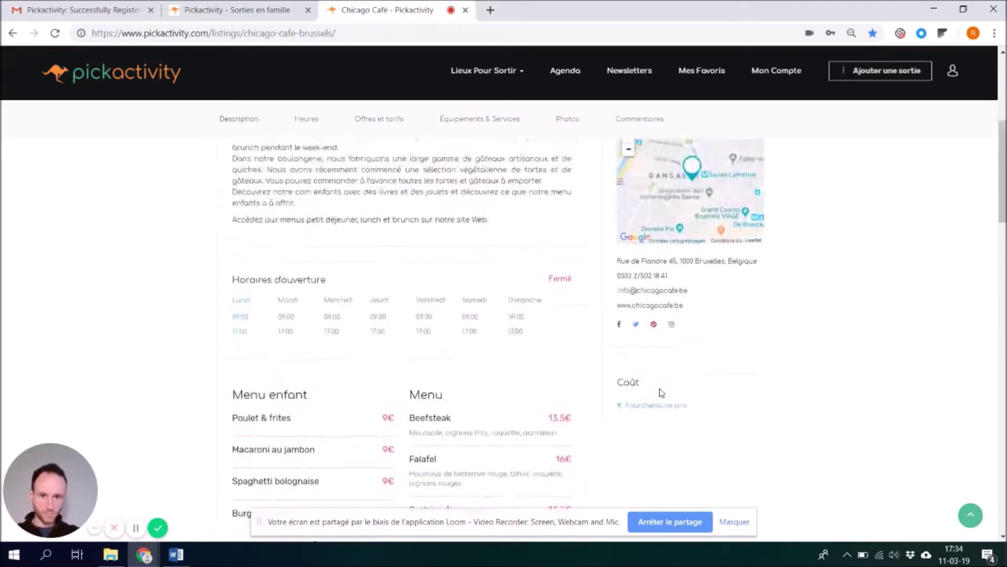
scroll(659, 389, up, 3)
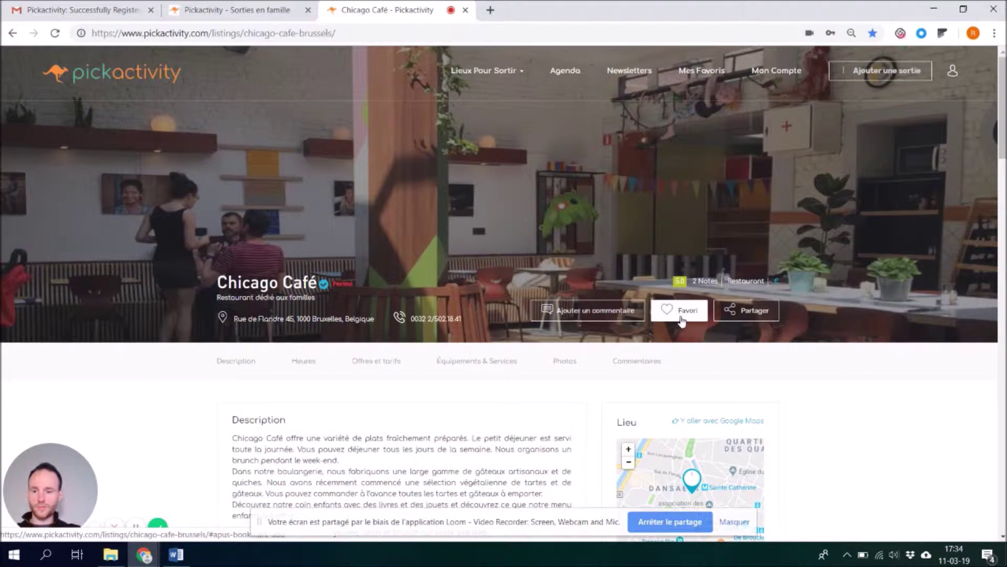
Bring up the sign-in and registration menu from the top-bar user icon
mouse_move(747, 320)
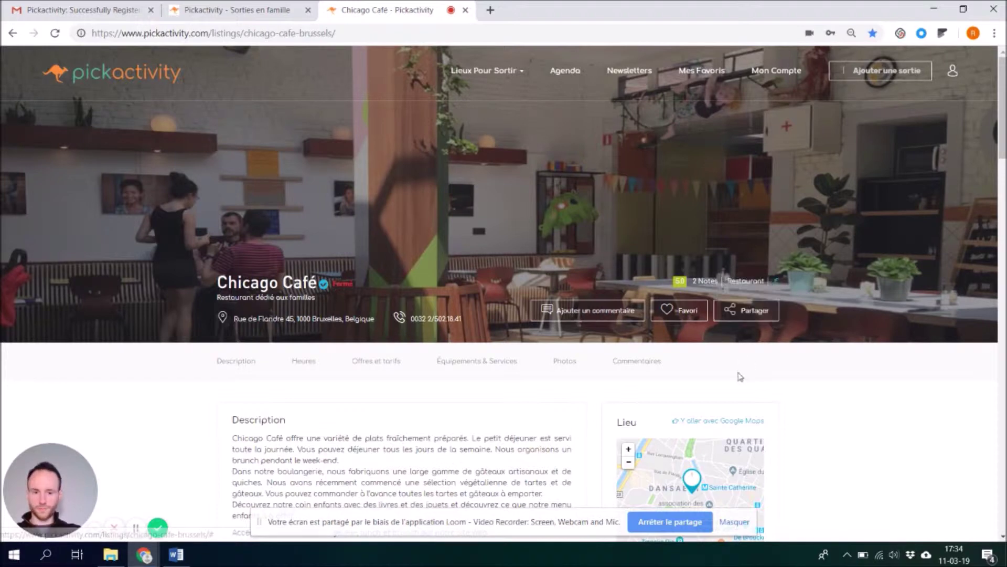
scroll(740, 376, down, 1)
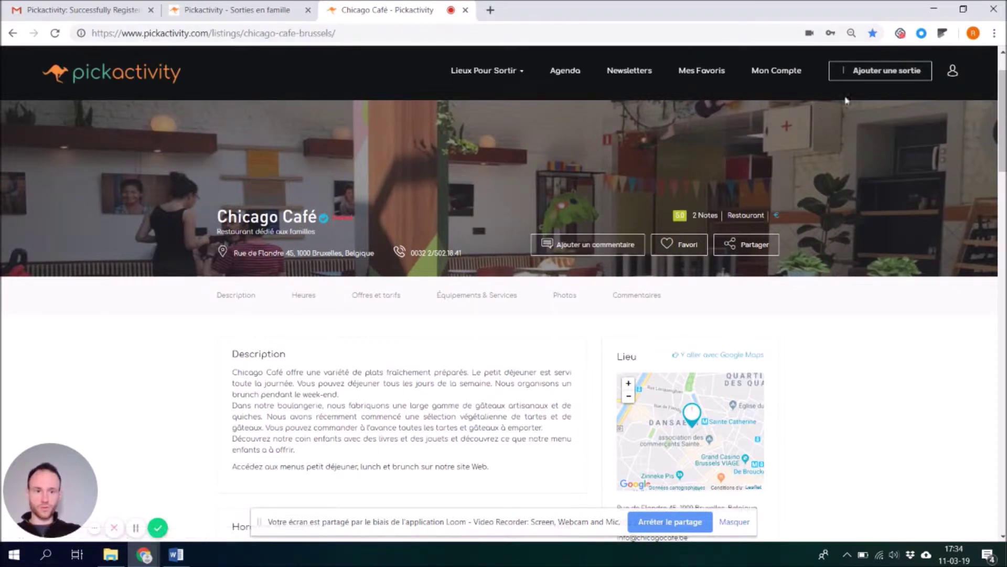
mouse_move(953, 72)
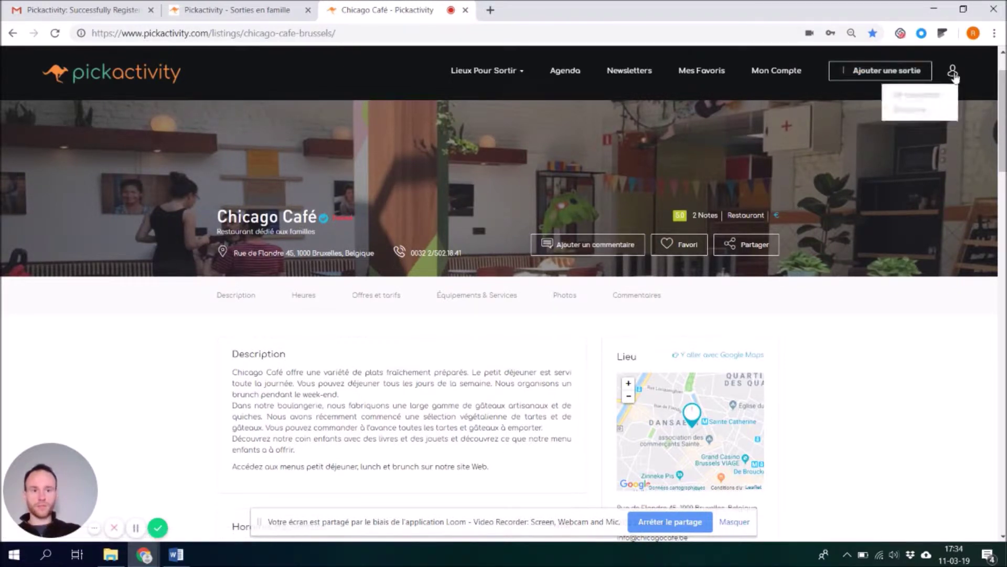
Sign in with the browser-autofilled credentials and go to Ajouter une sortie
click(934, 95)
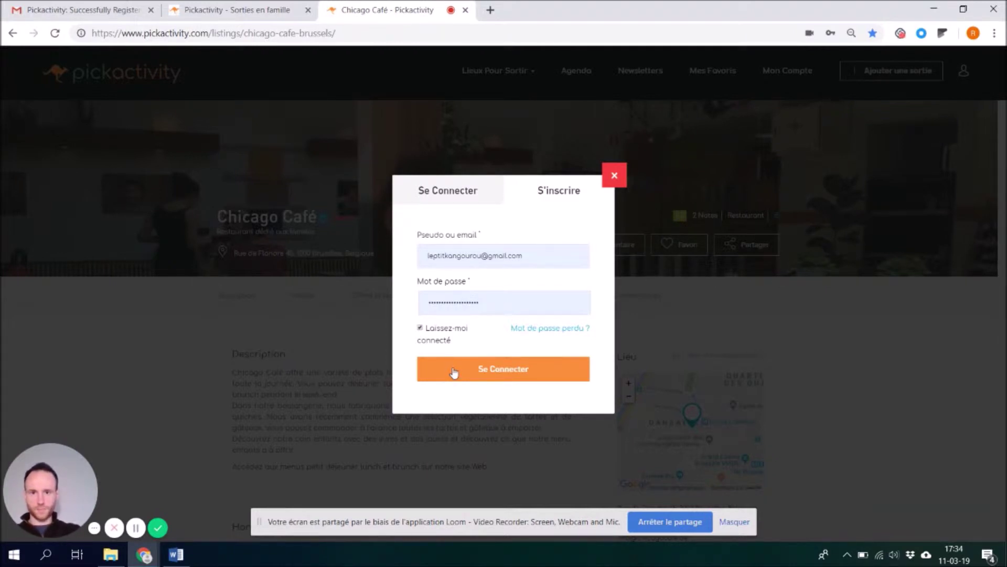
click(454, 372)
mouse_move(926, 73)
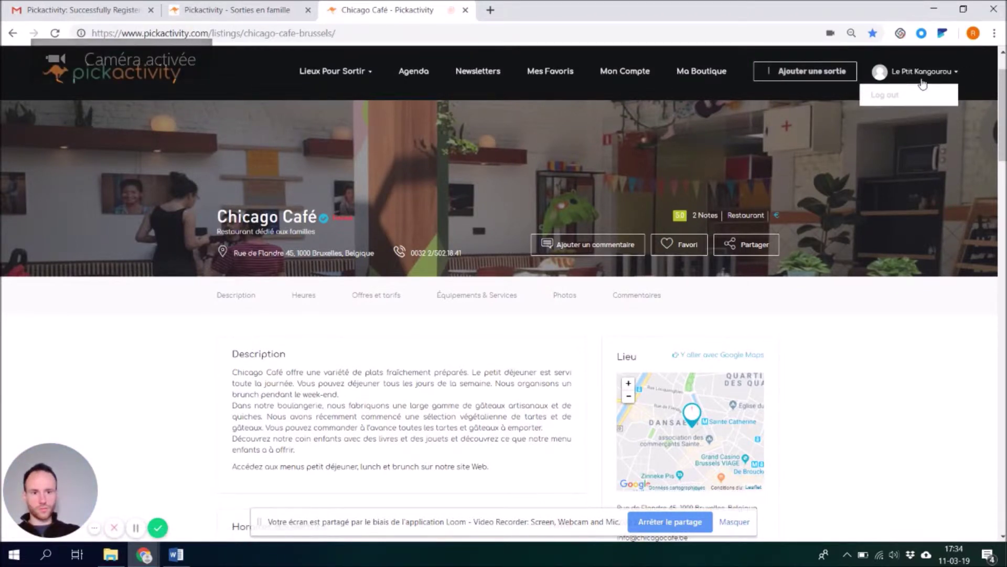
click(807, 79)
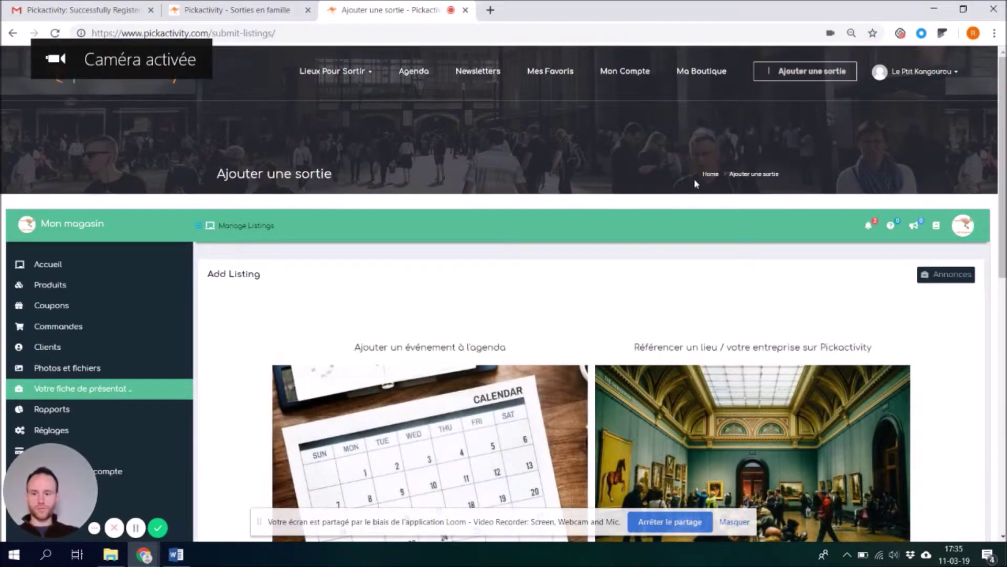
Choose 'Référencer un lieu / votre entreprise sur Pickactivity' to list a venue
scroll(608, 292, down, 3)
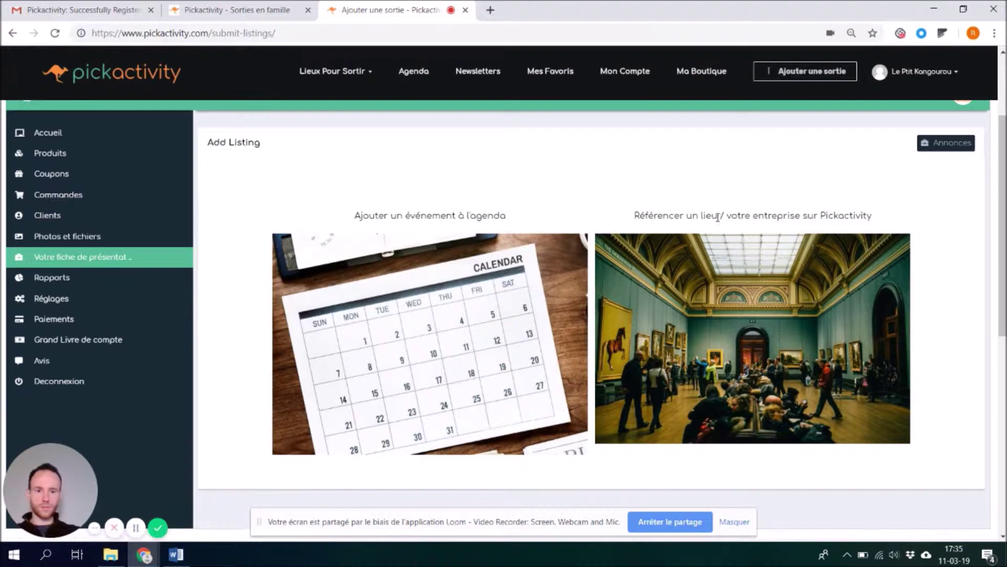
click(745, 320)
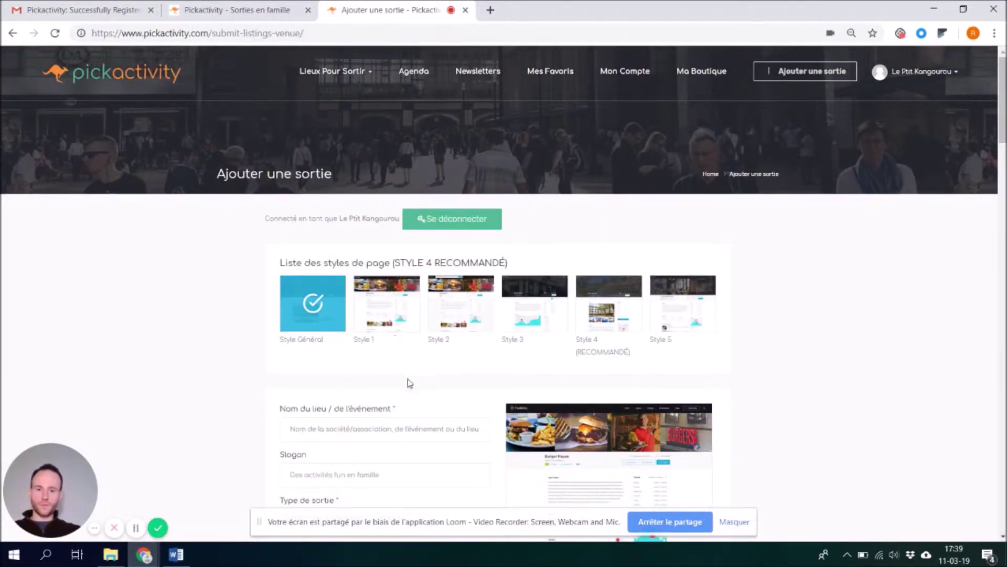
Paste Le ptit Kangourou as the venue name
scroll(410, 383, down, 4)
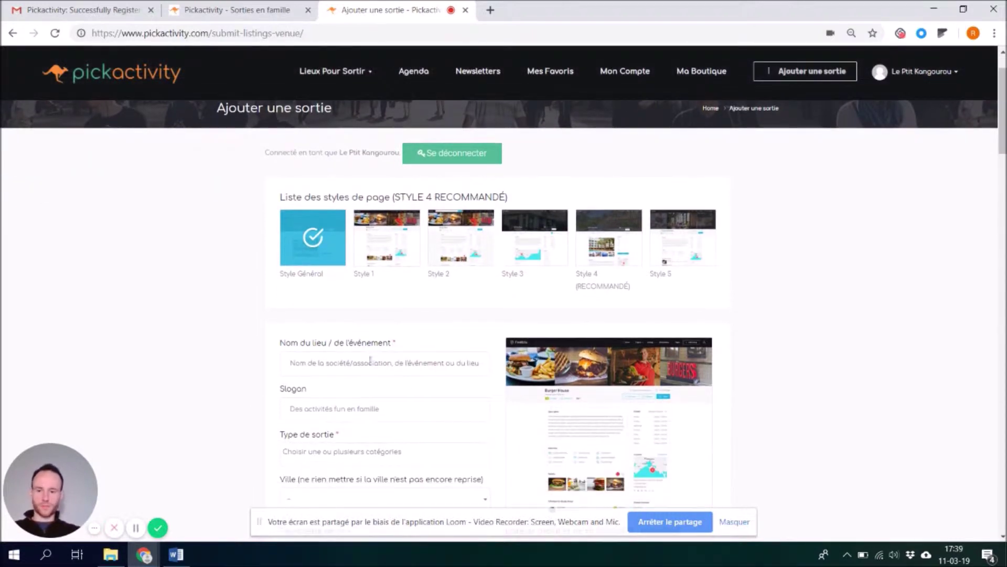
click(318, 235)
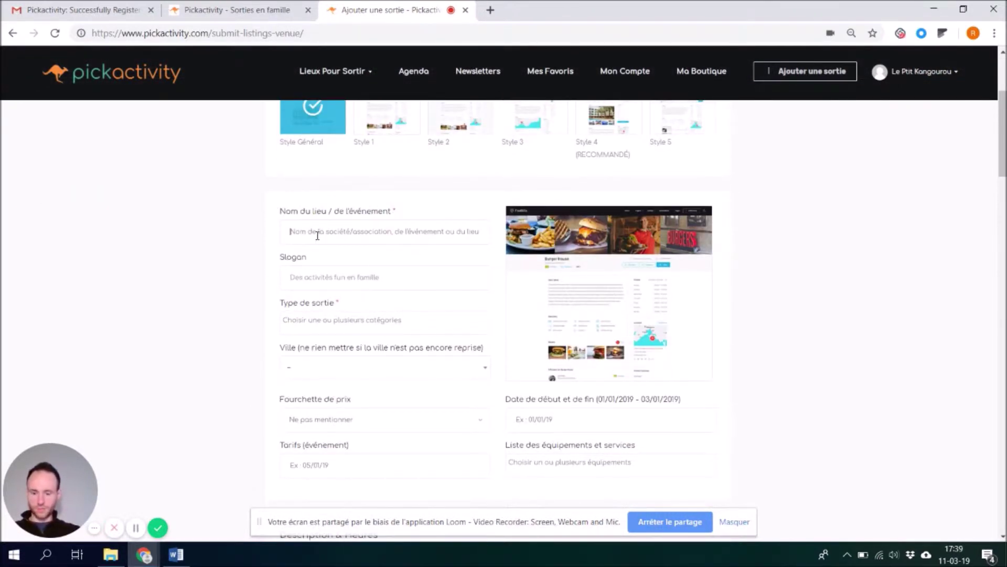
text(Le ptit Kangourou)
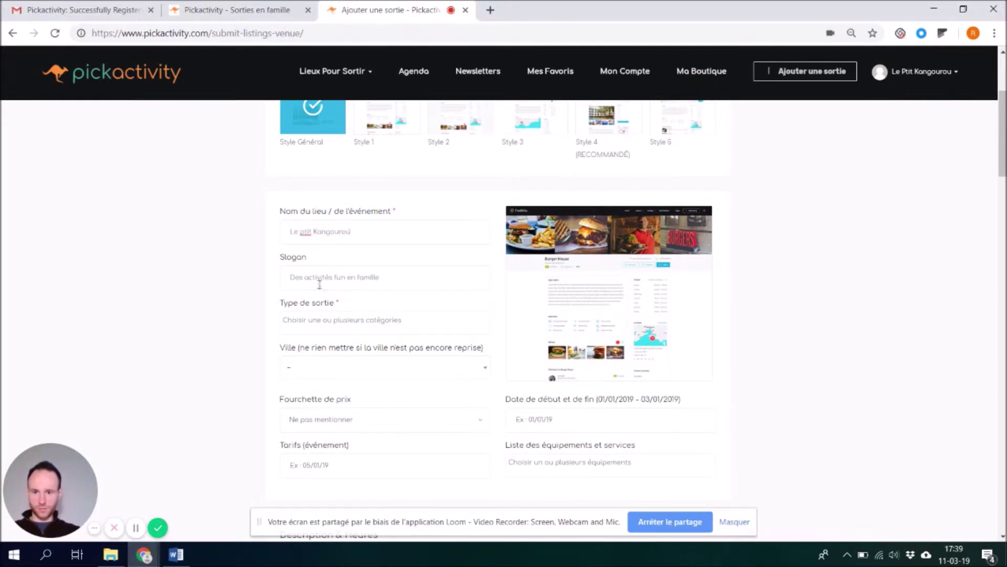
Set the outing type to Activité, removing the mistakenly added Evénement
scroll(313, 294, down, 1)
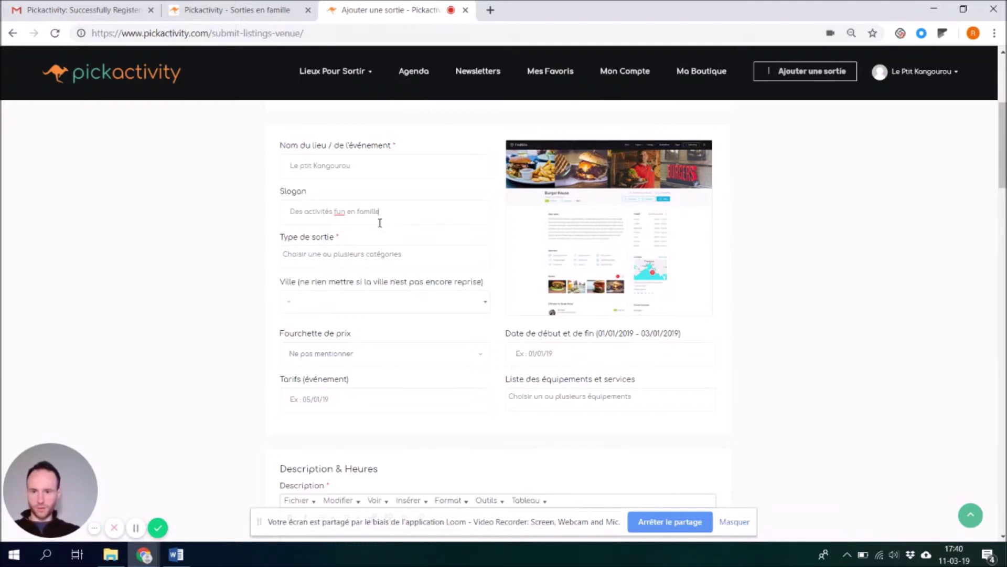
click(336, 257)
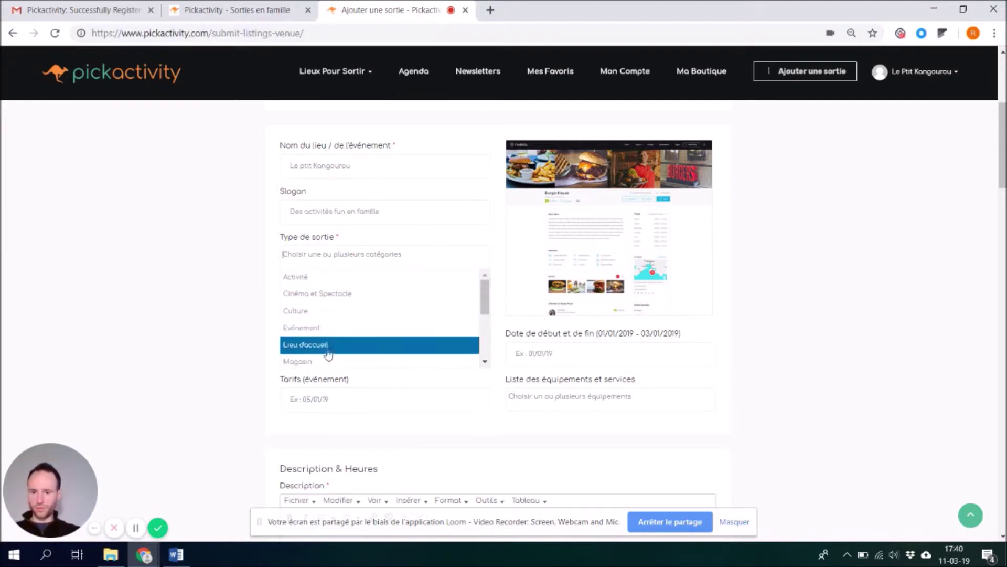
click(313, 282)
click(336, 257)
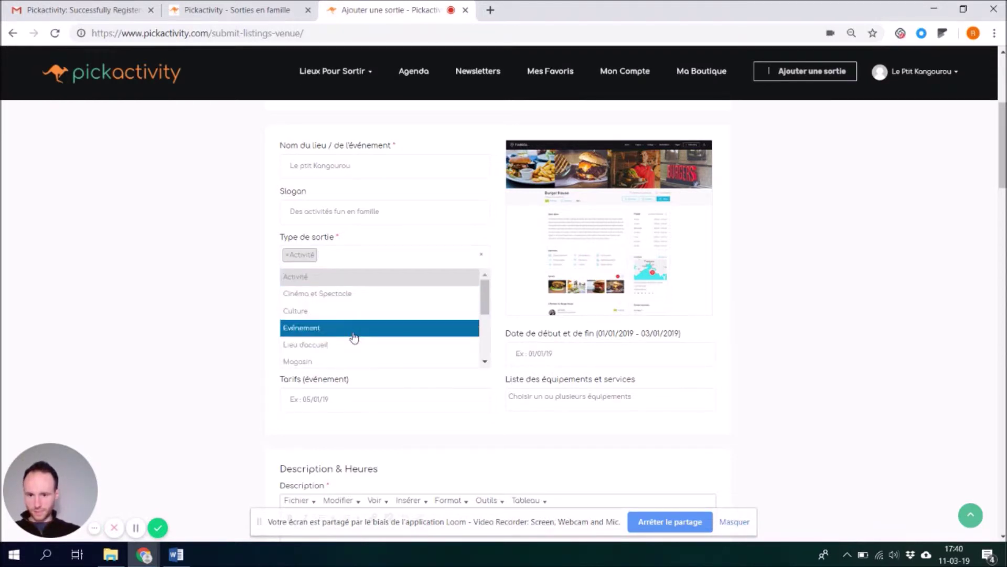
click(353, 337)
click(326, 259)
click(326, 260)
key(BackSpace)
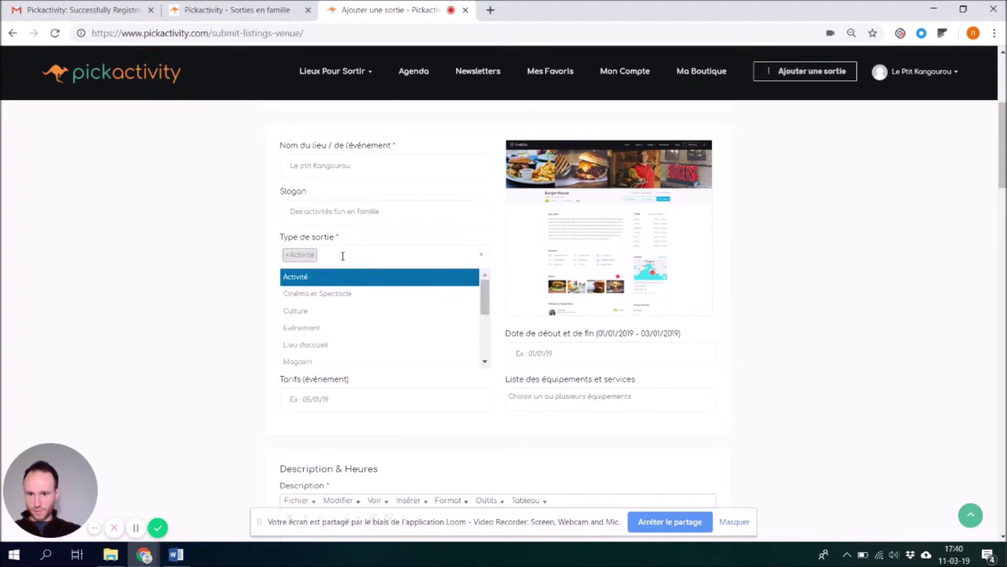
key(Escape)
scroll(342, 316, down, 2)
Add Lieu d'accueil as a second outing type
click(342, 130)
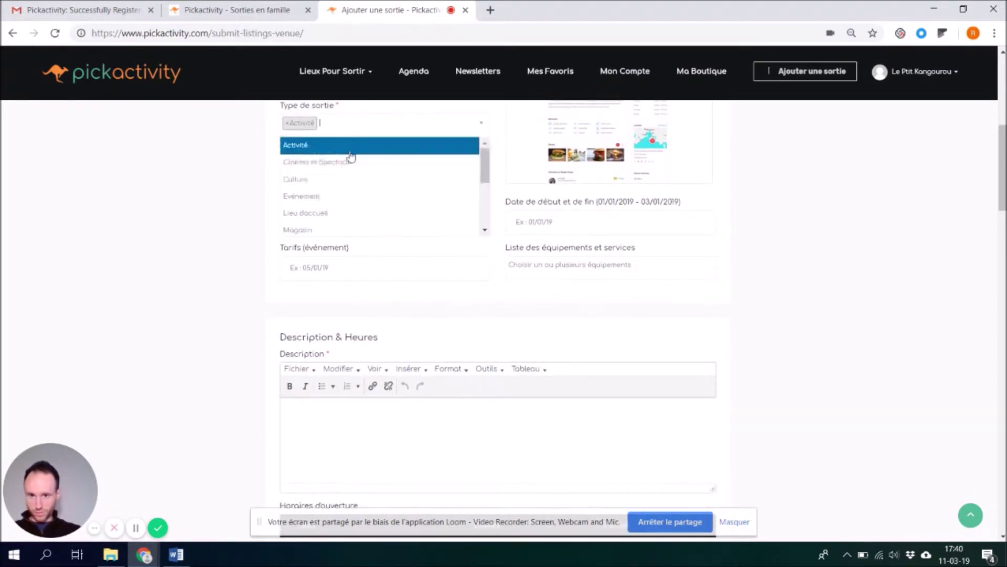
scroll(331, 180, down, 2)
click(316, 157)
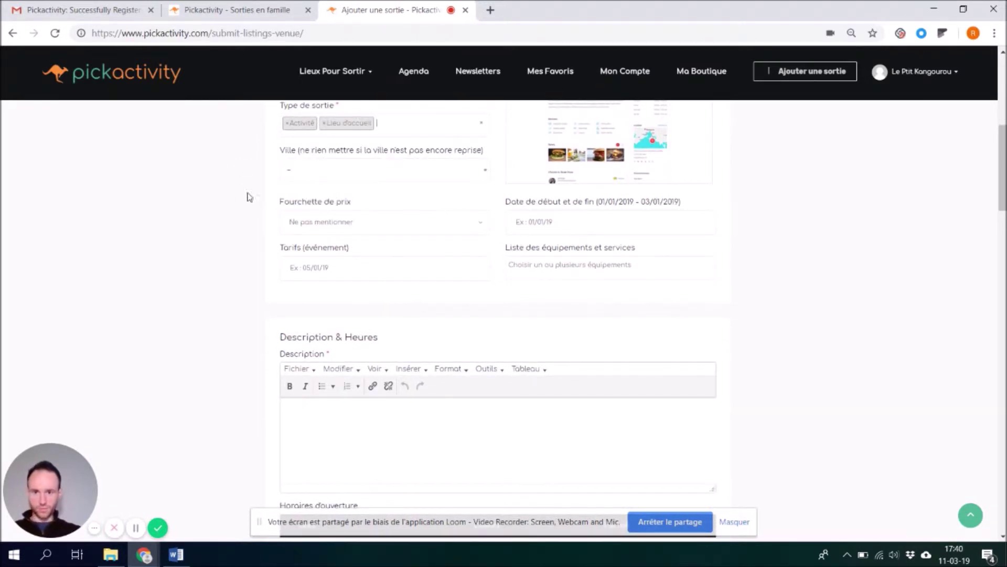
scroll(258, 207, up, 1)
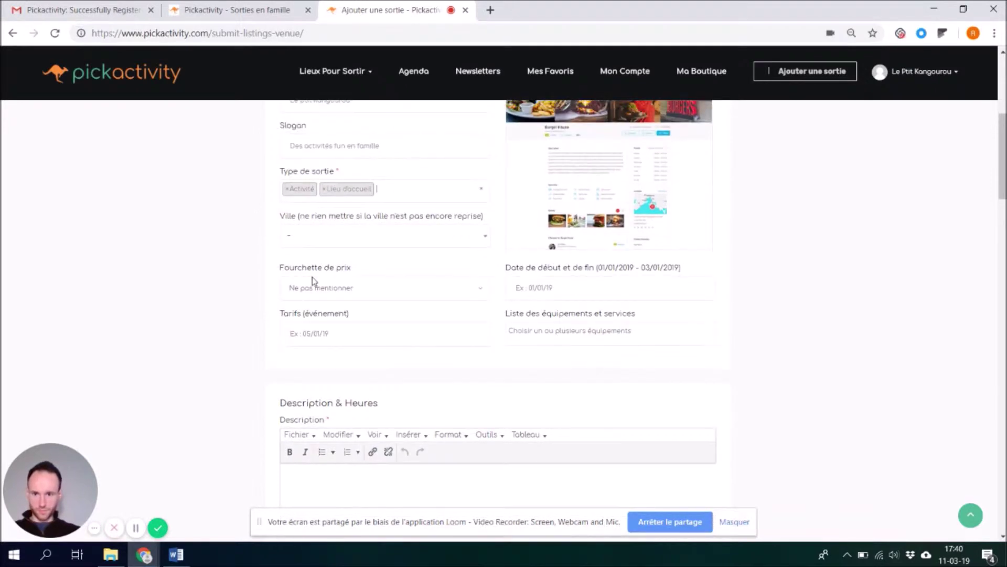
Set the city to Bruxelles
click(318, 240)
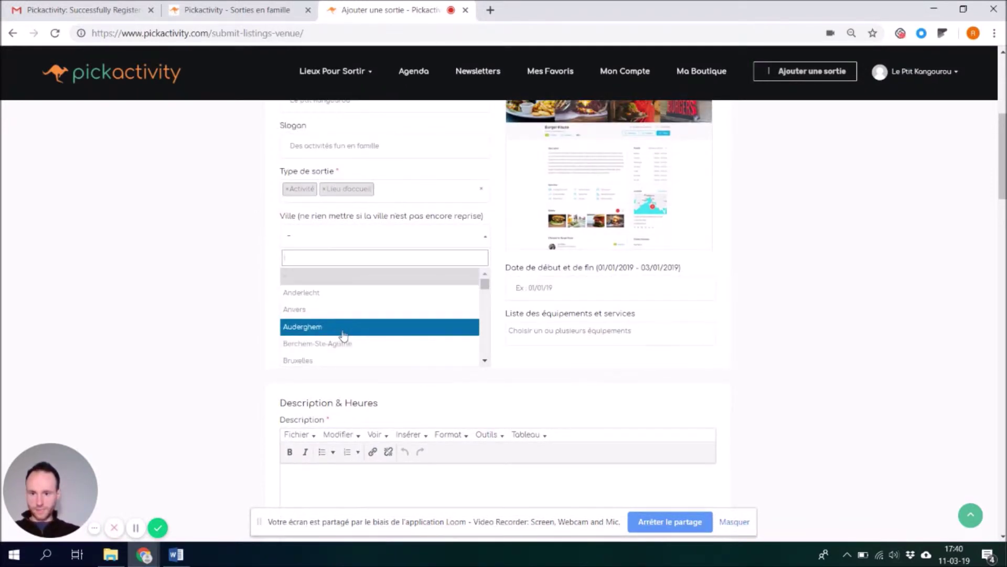
scroll(343, 335, down, 1)
scroll(330, 304, down, 1)
click(330, 303)
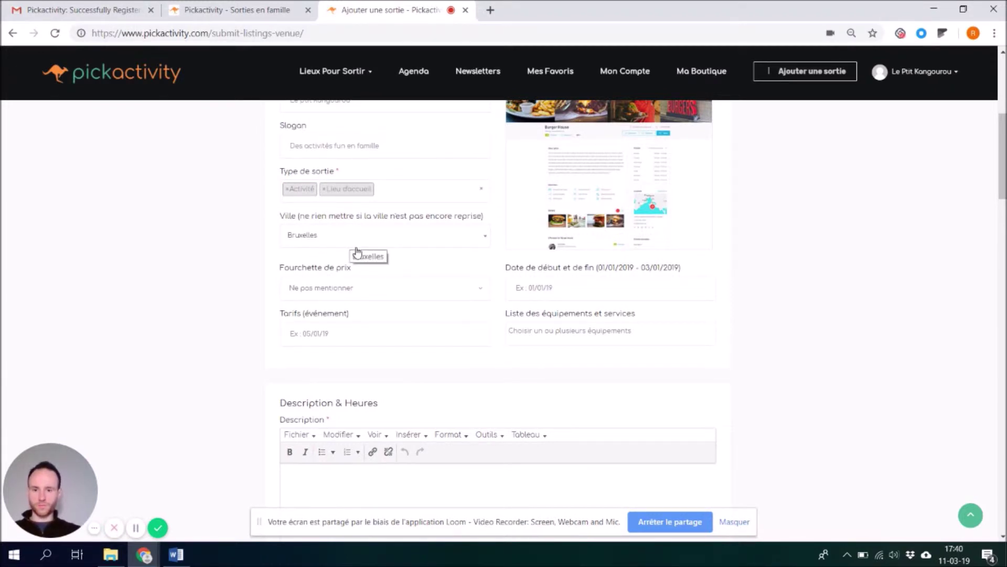
Set the price range to €€ - Modéré
click(360, 294)
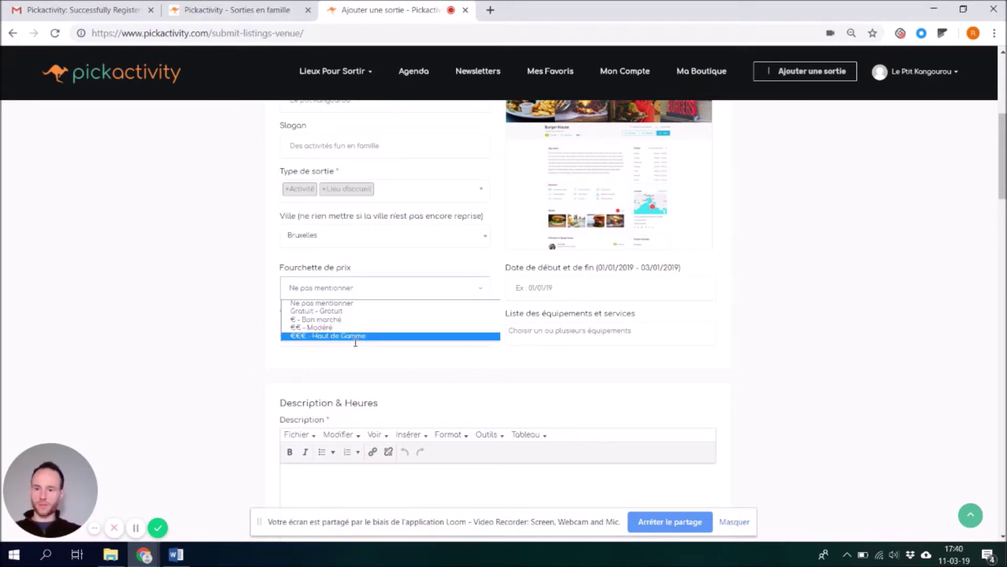
click(402, 328)
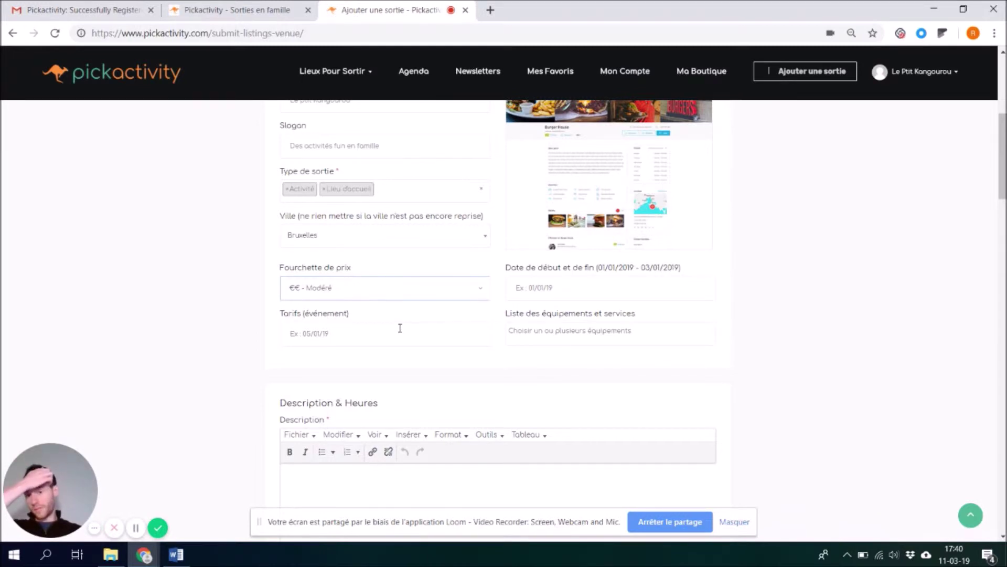
scroll(827, 246, down, 1)
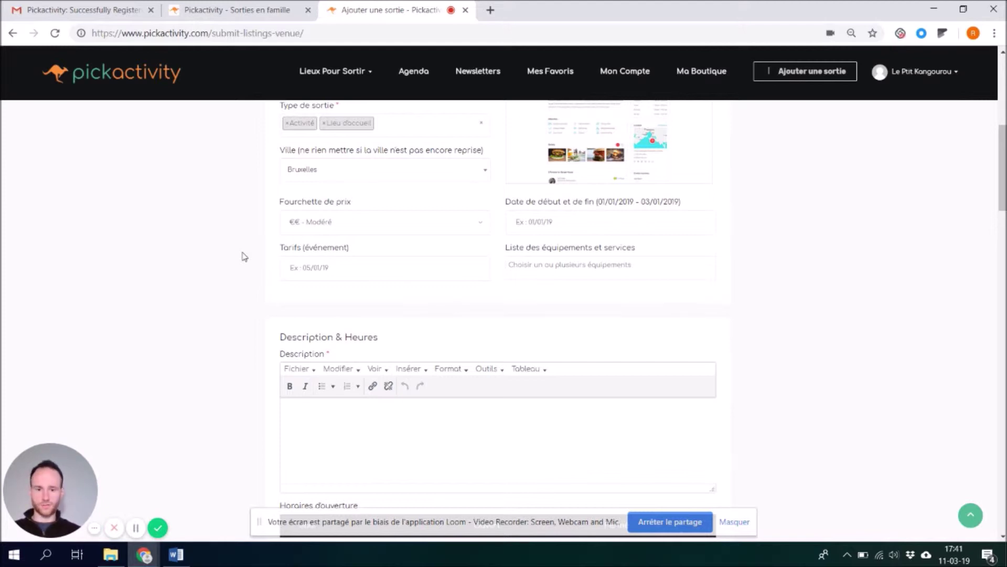
Add 2 - 5 ans, 6 - 12 ans, Chaises pour bébé and Accès poussette to equipment and services
click(528, 268)
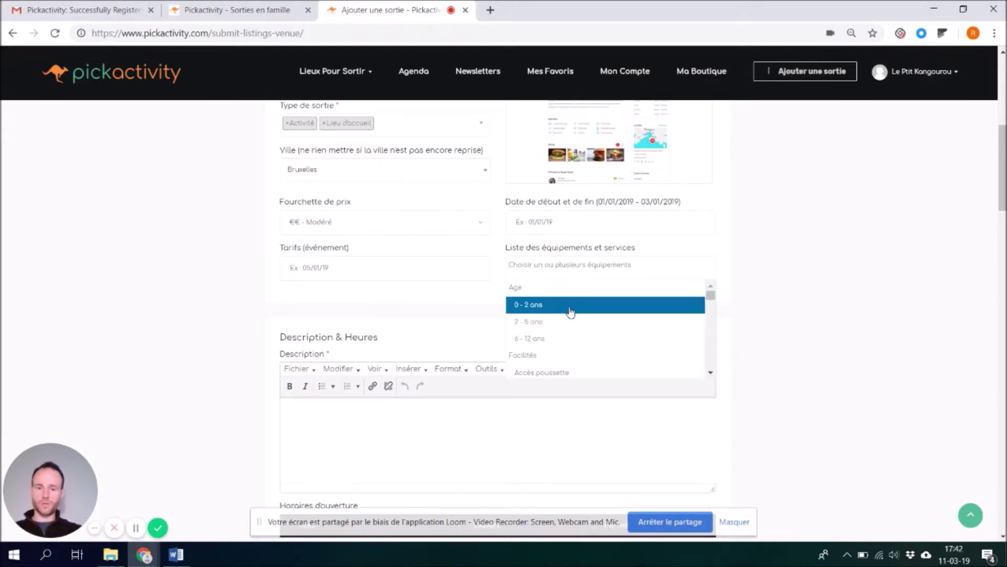
click(541, 329)
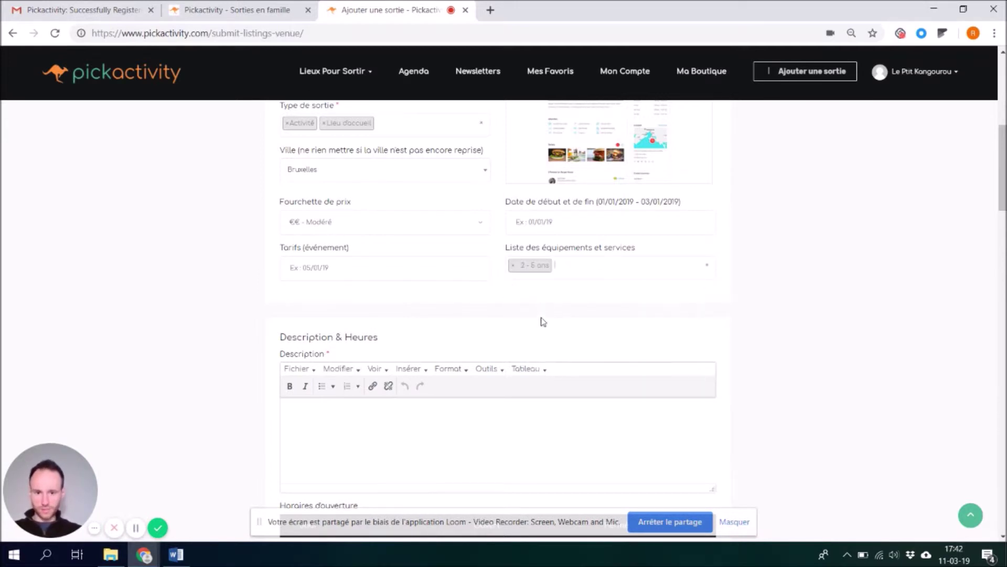
click(572, 274)
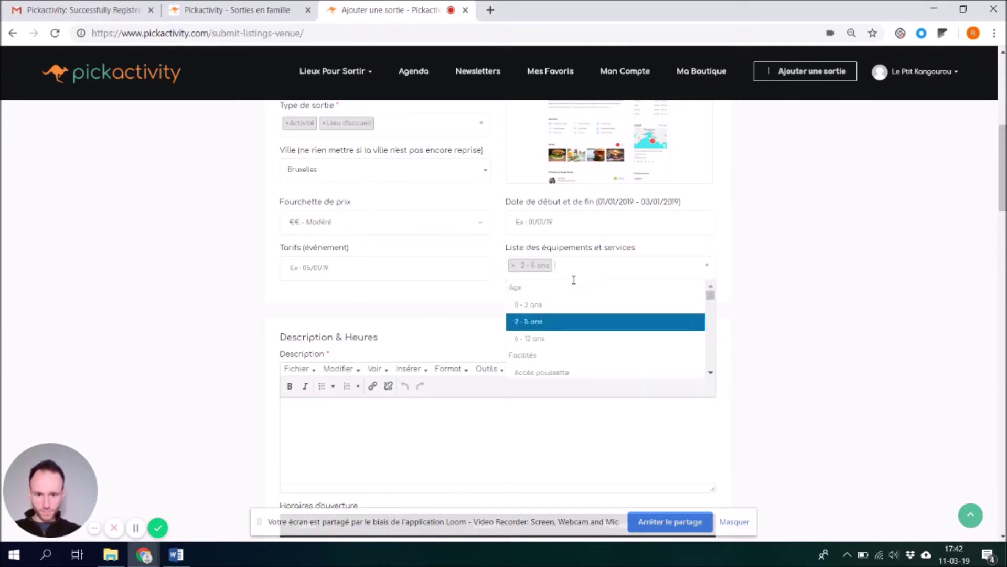
click(562, 341)
click(613, 270)
scroll(587, 305, down, 3)
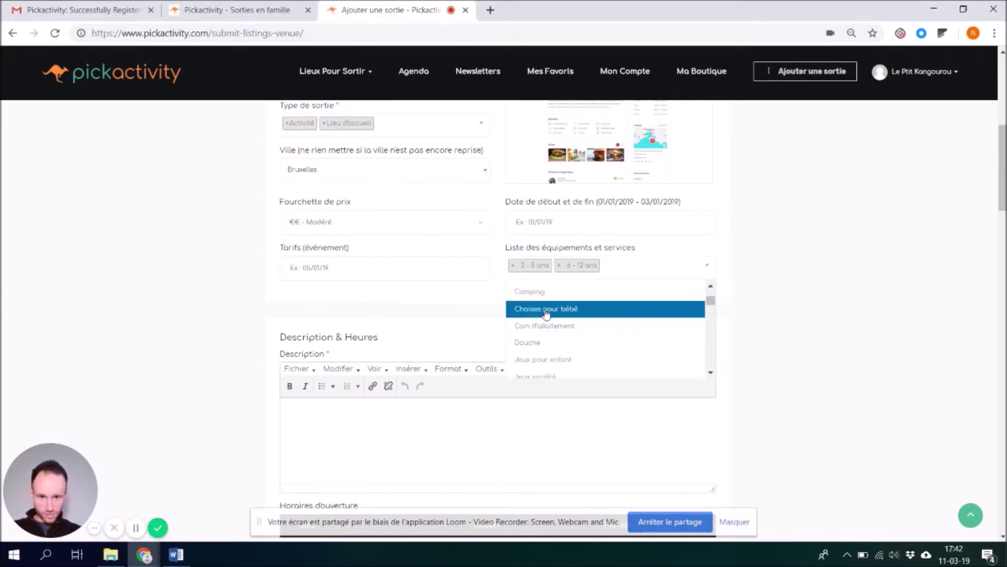
click(530, 312)
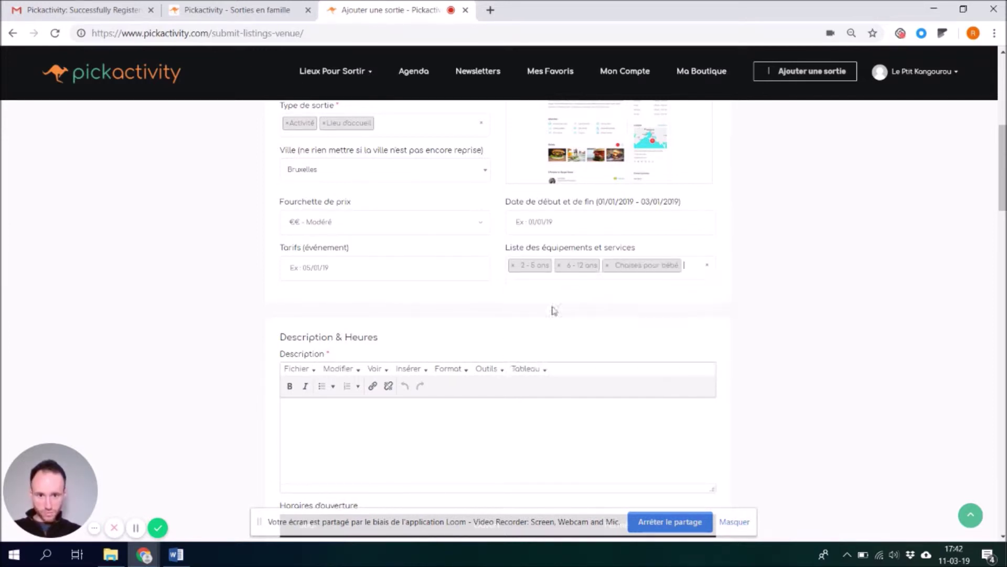
click(691, 268)
scroll(625, 360, down, 5)
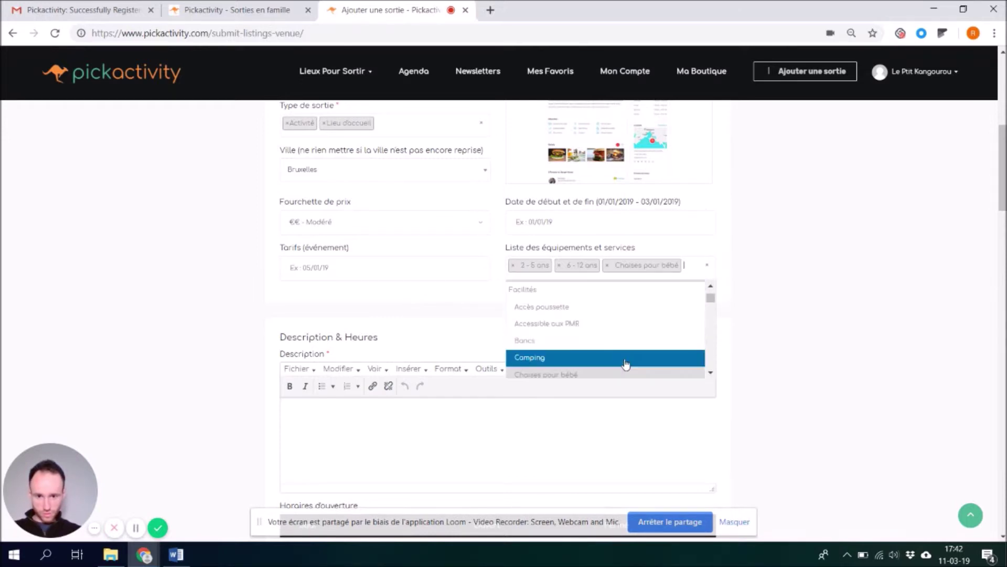
click(581, 310)
Add Français and Anglais as spoken languages
scroll(588, 367, down, 5)
scroll(588, 370, down, 2)
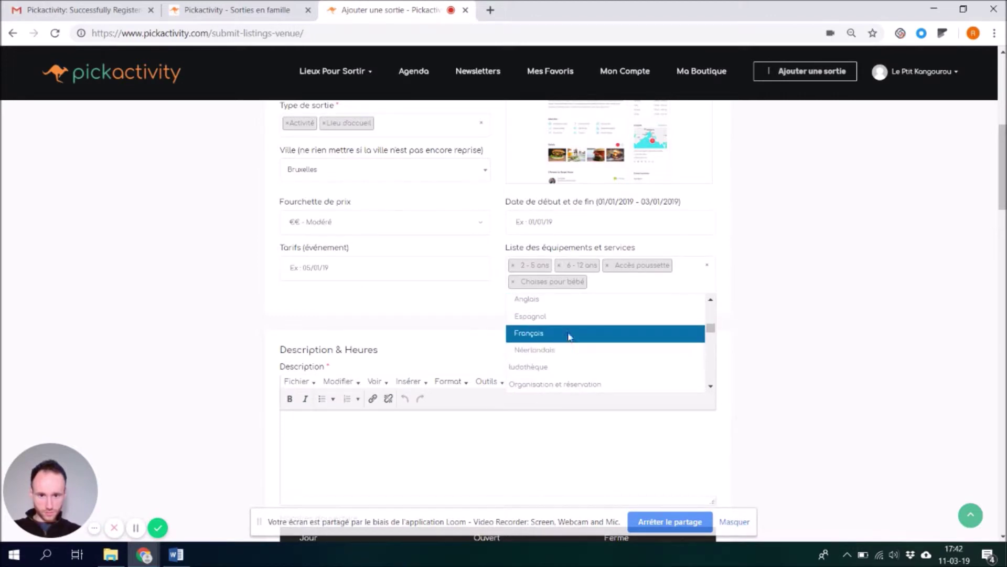
click(569, 336)
click(659, 284)
scroll(581, 334, down, 6)
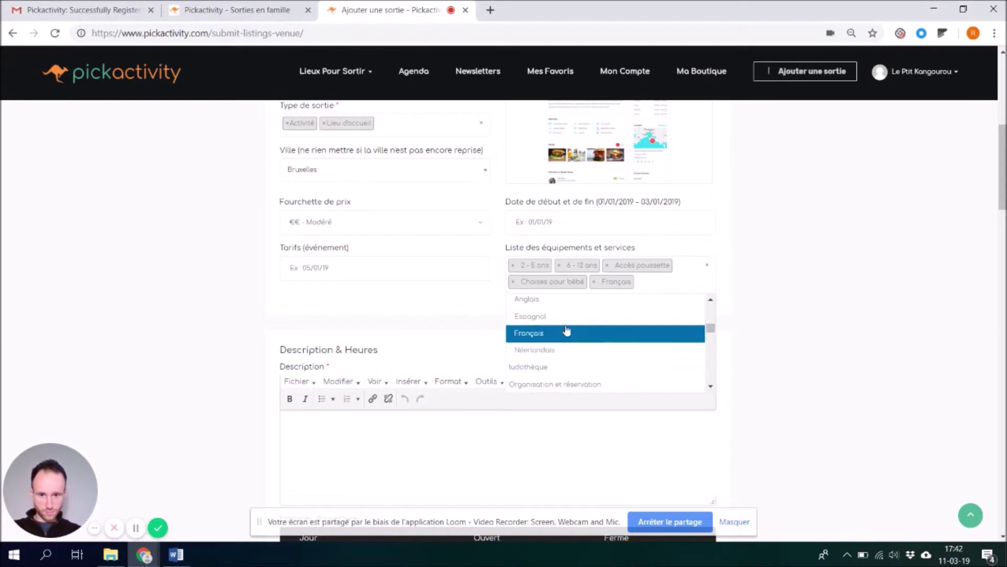
click(564, 302)
scroll(424, 328, down, 3)
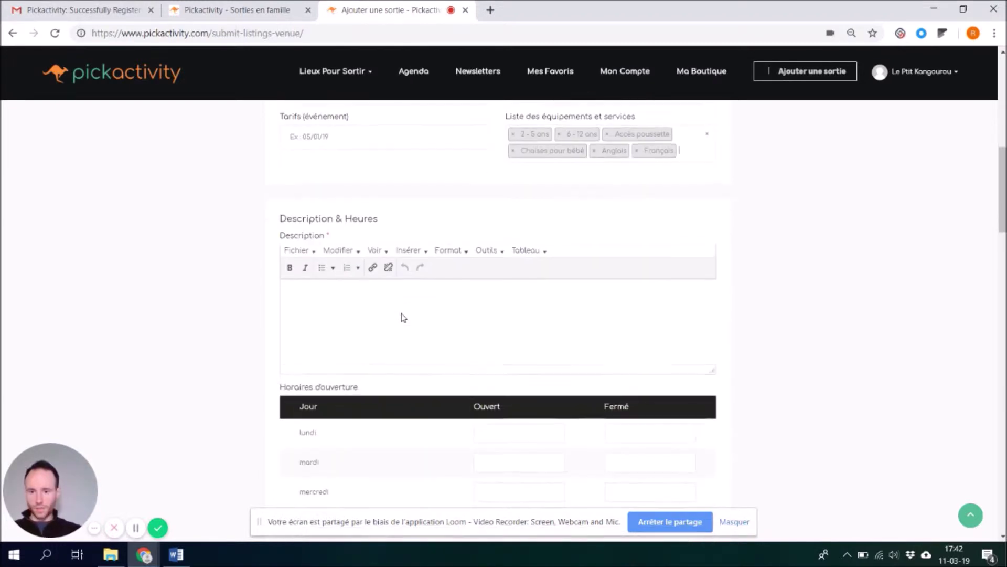
Paste the French painting-workshop text from Word into the Description editor
click(348, 300)
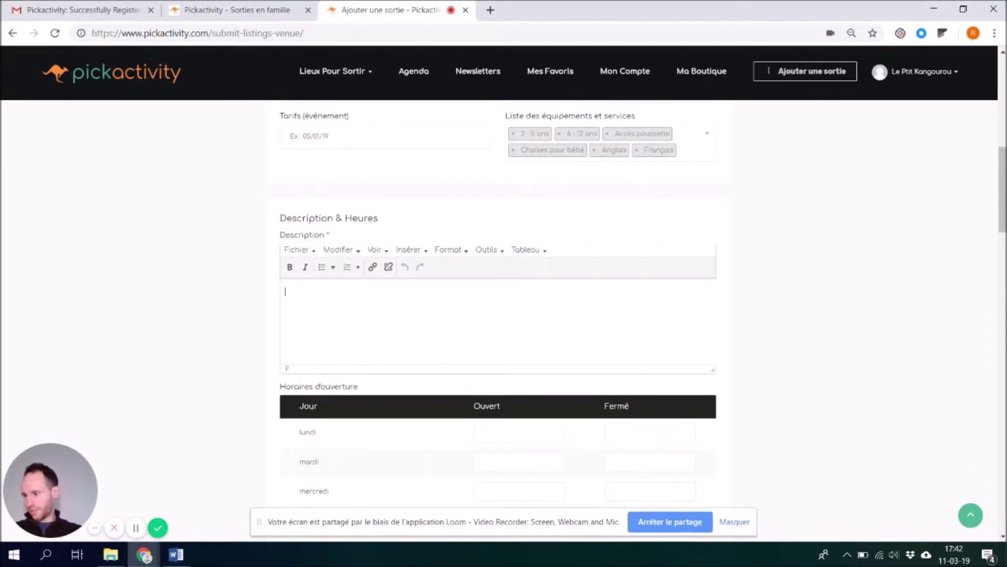
key(alt+Tab)
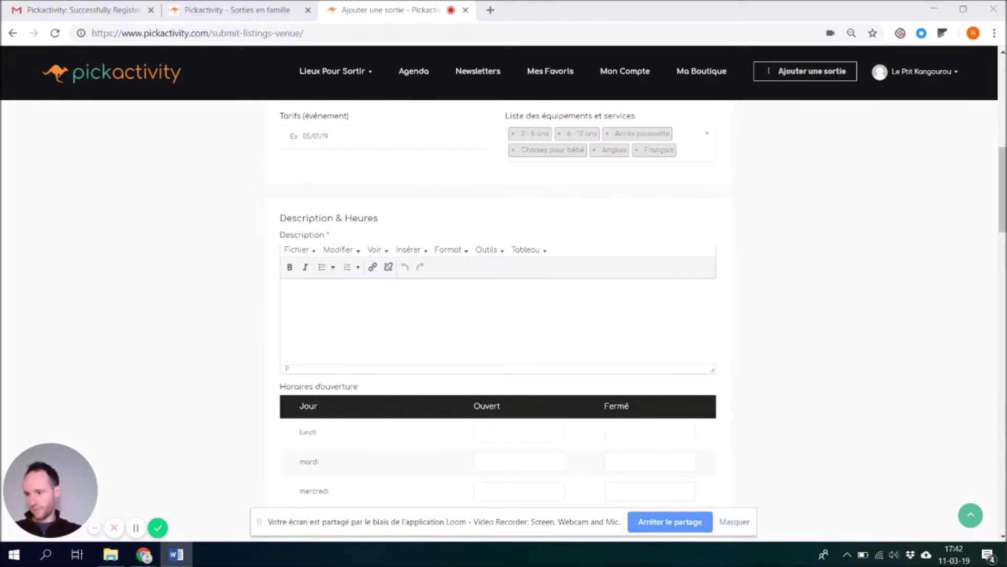
click(383, 307)
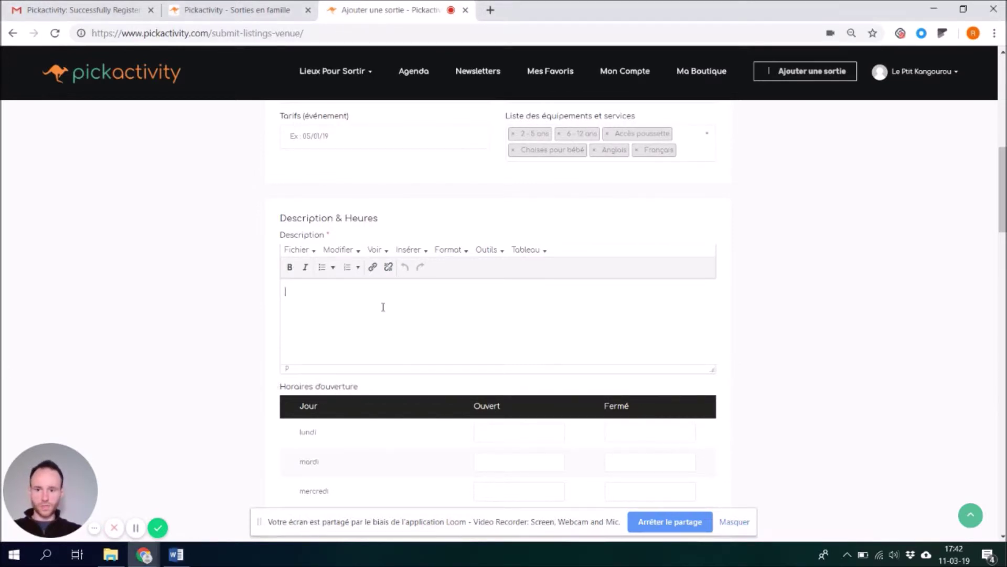
key(ctrl+v)
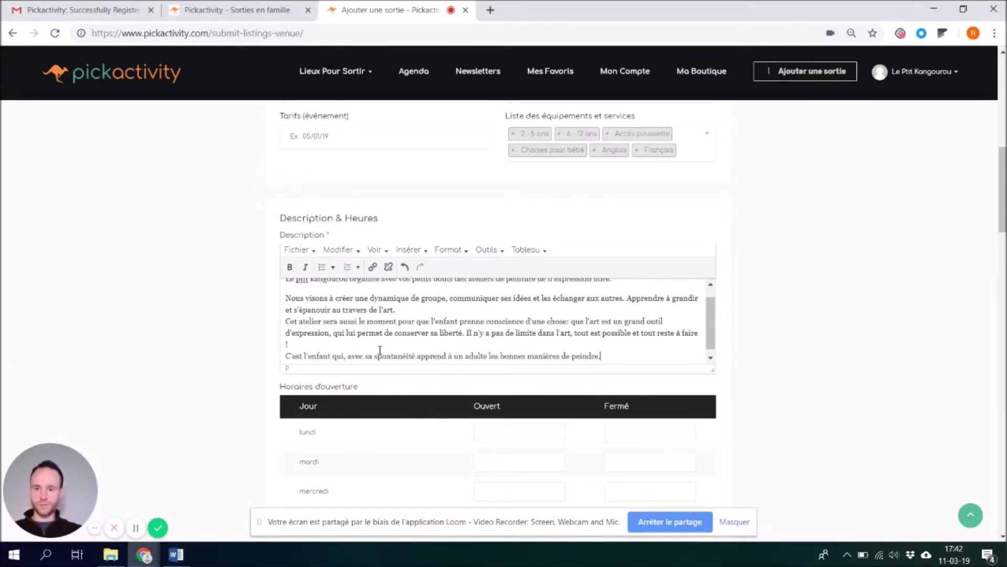
scroll(380, 350, down, 1)
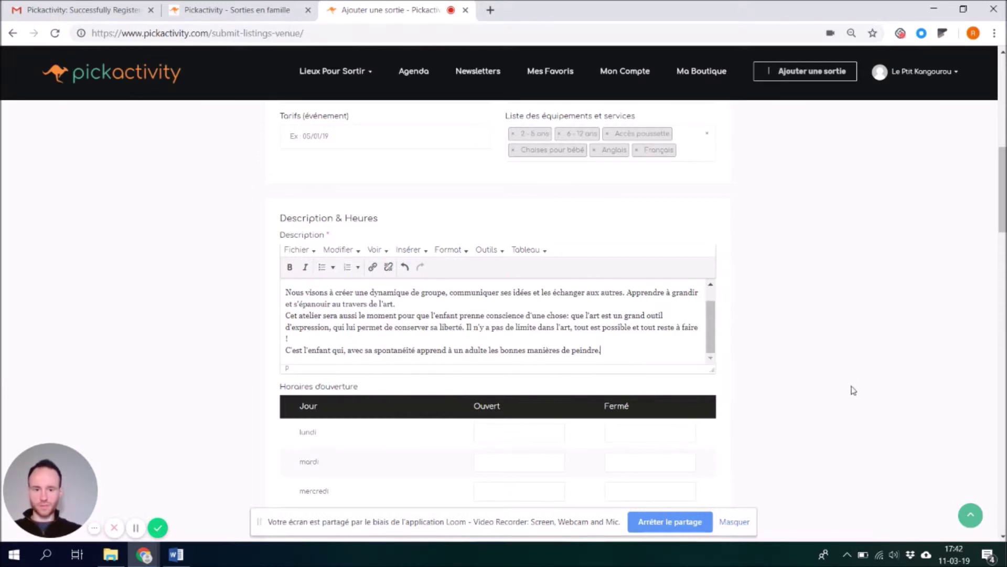
scroll(798, 378, down, 3)
scroll(728, 357, down, 1)
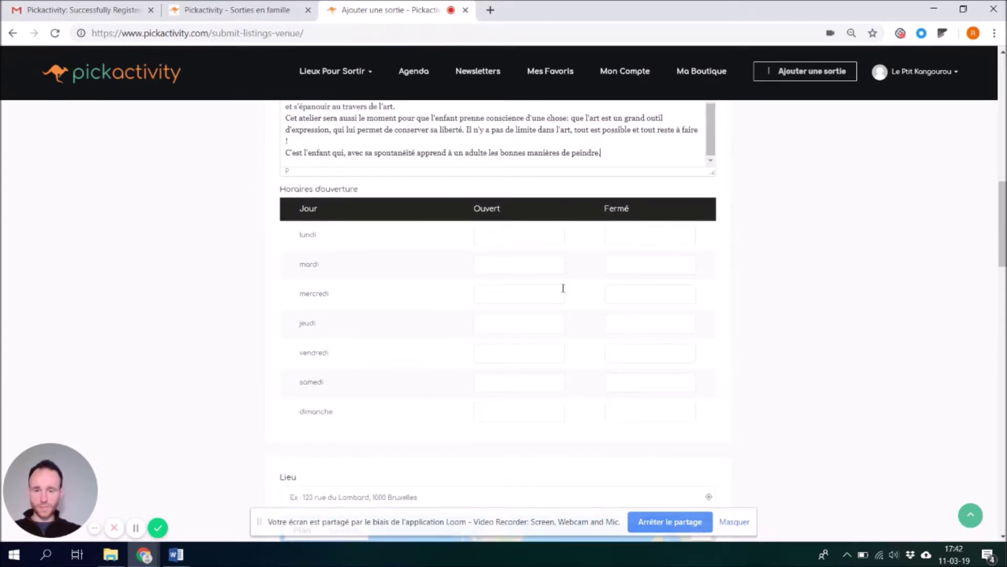
Set lundi to Fermé, mardi 09:00–18:00 and mercredi 10:00–19:00
click(509, 236)
click(493, 251)
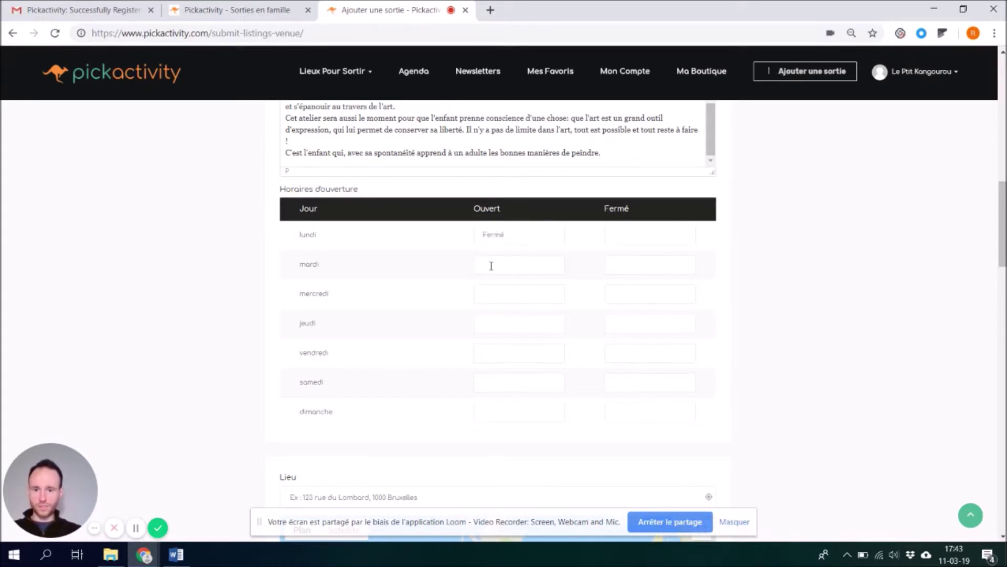
click(491, 265)
text(09)
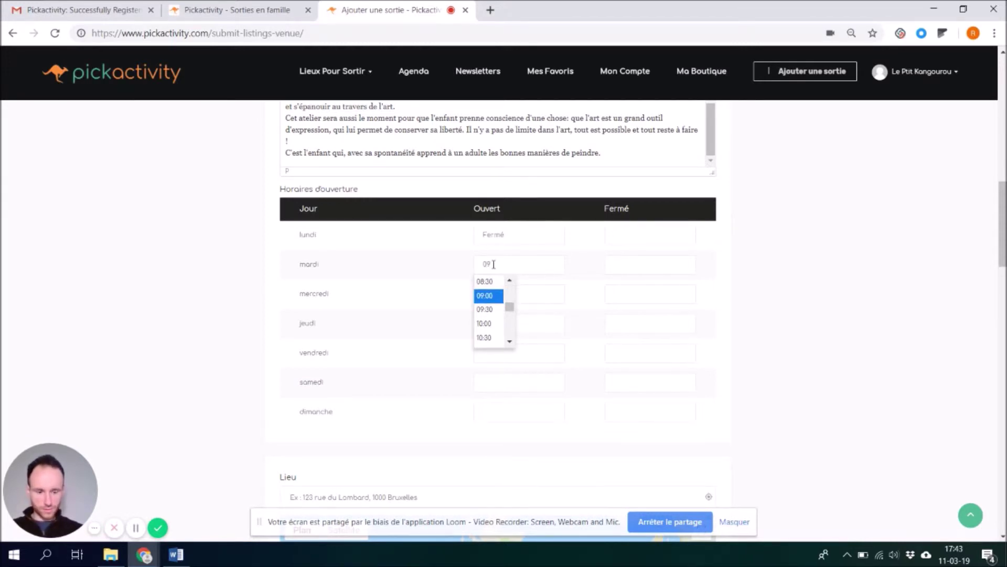
key(Return)
key(Tab)
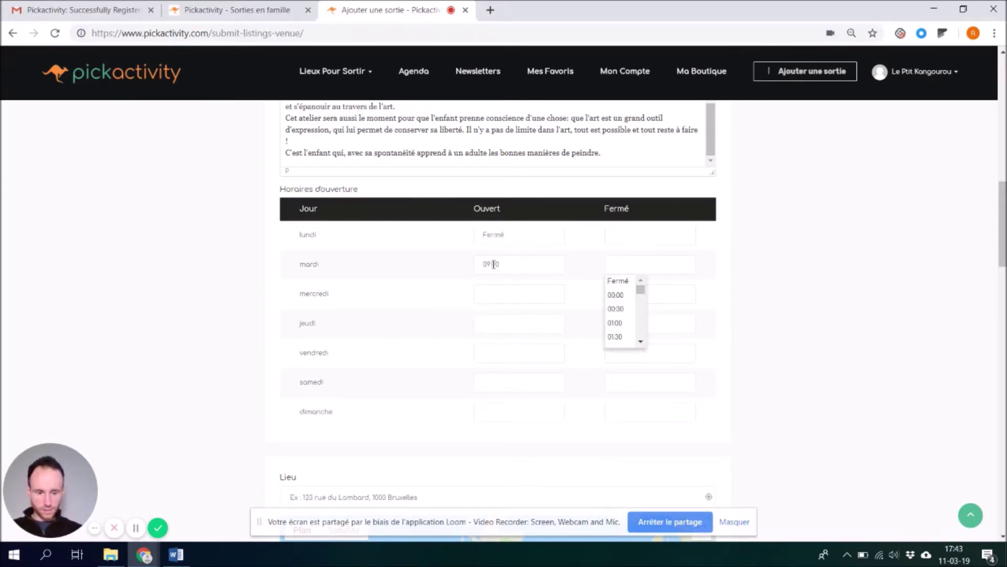
text(18)
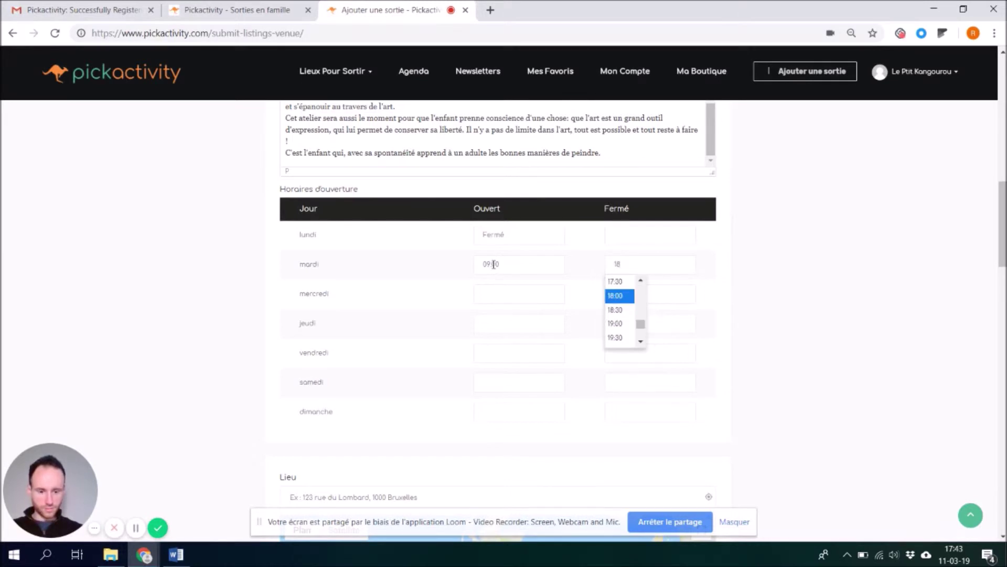
key(Return)
key(Tab)
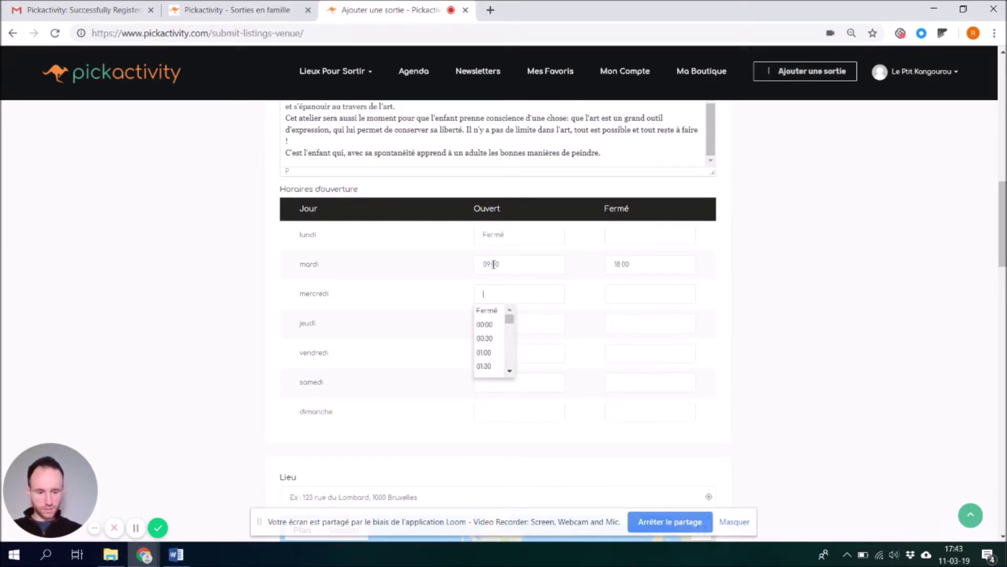
text(10)
key(Return)
key(Tab)
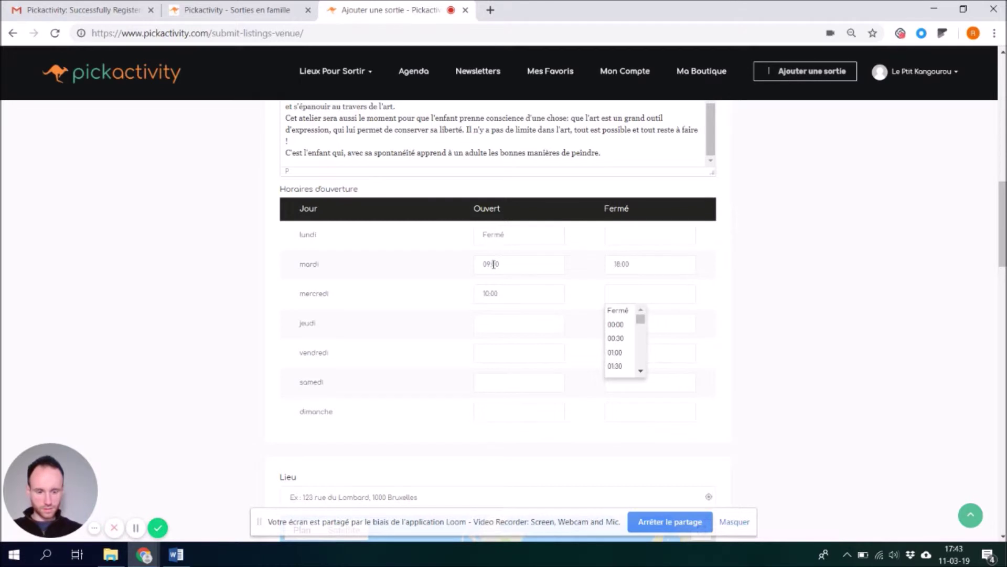
text(19)
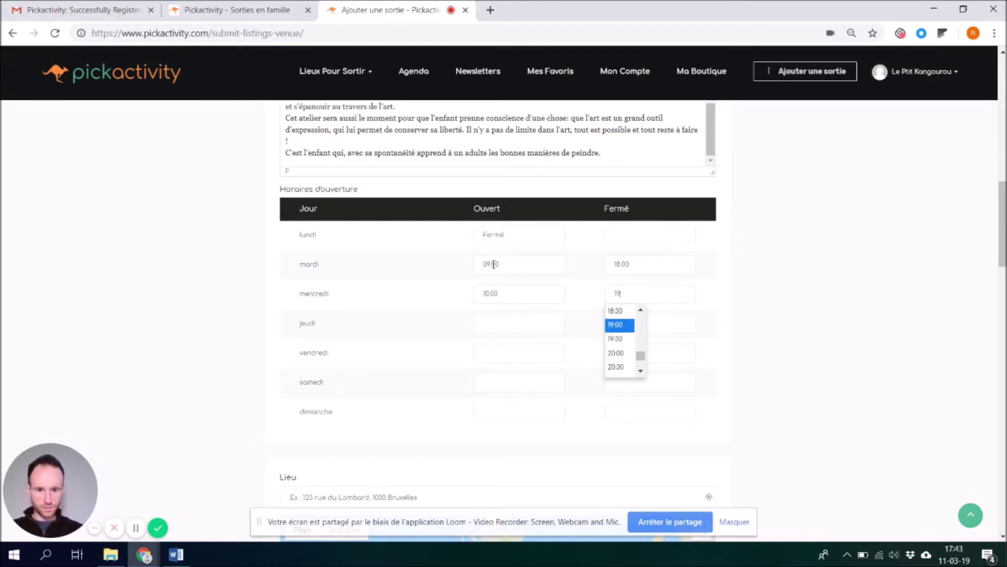
key(Return)
Set jeudi to 13:00–19:00 and vendredi to 09:00–18:00
key(Tab)
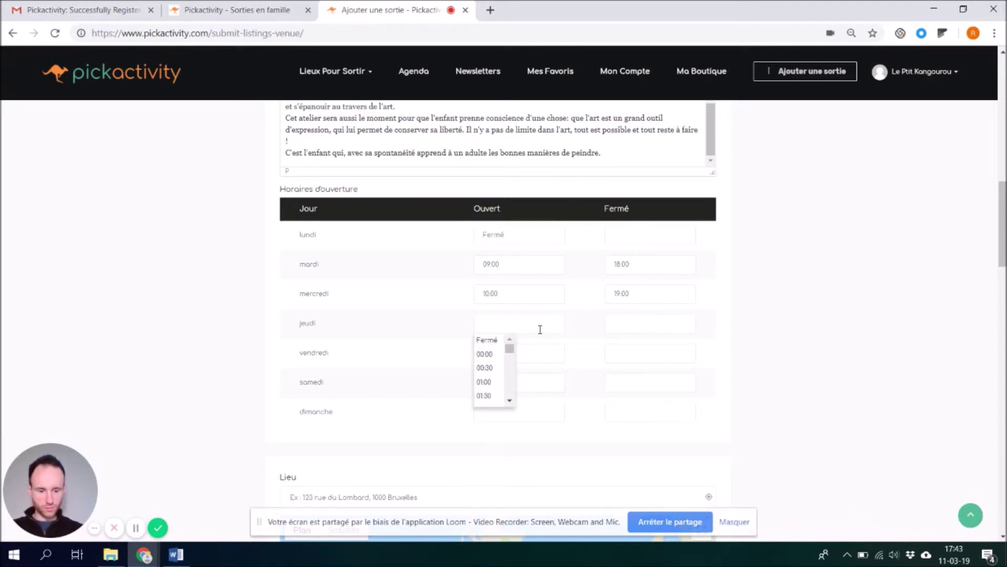
text(13)
key(Return)
key(Tab)
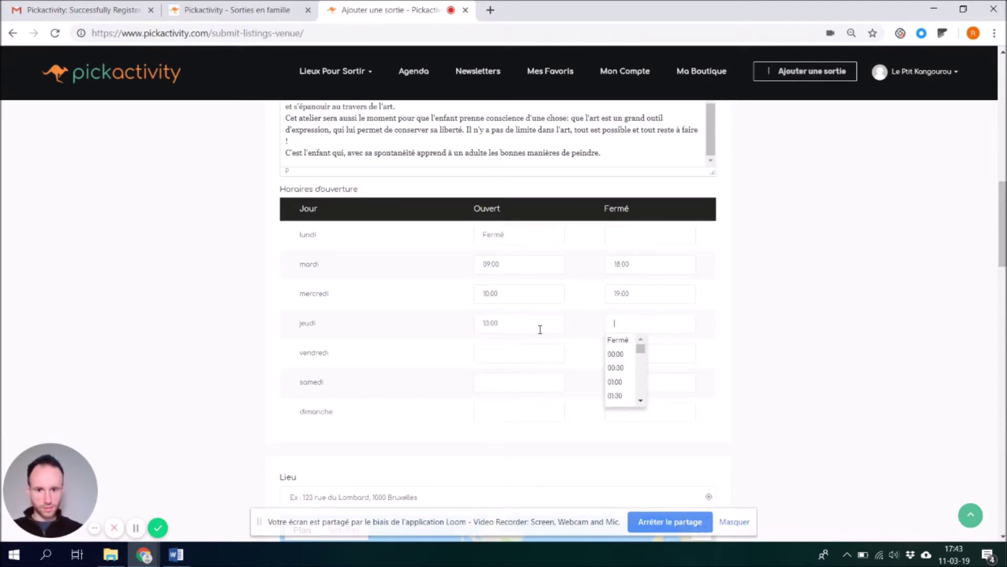
text(19)
key(Return)
key(Tab)
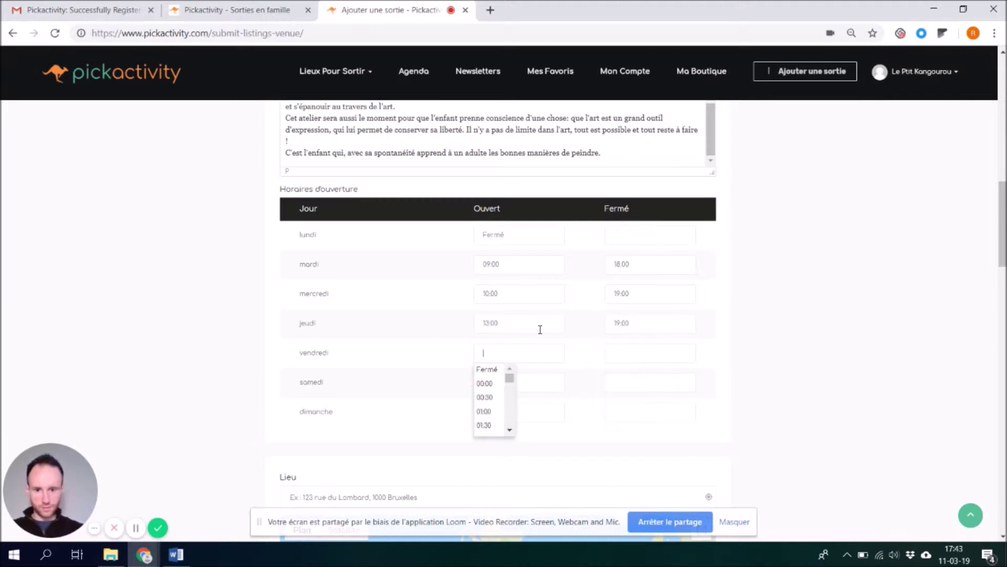
text(09)
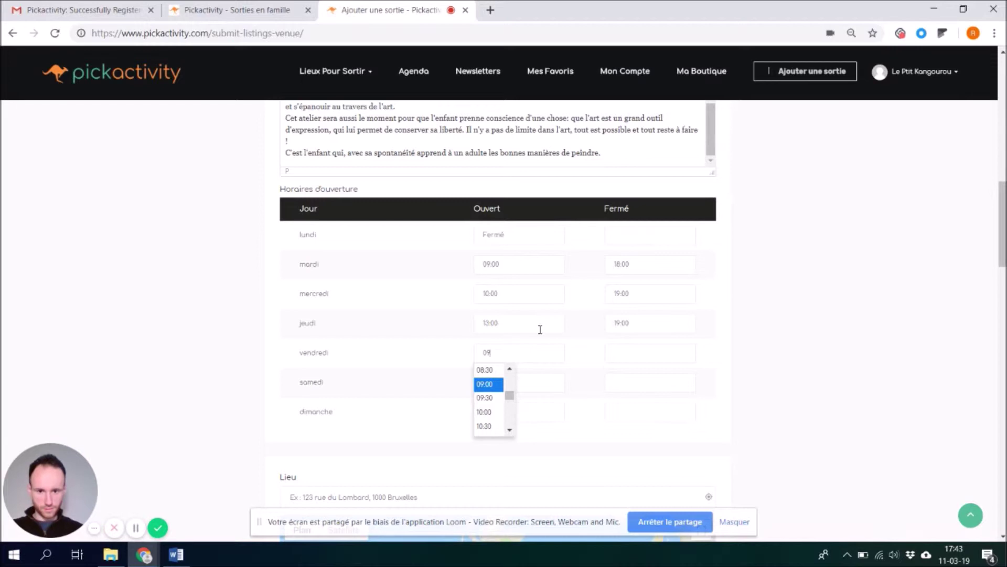
key(Return)
key(Tab)
text(18)
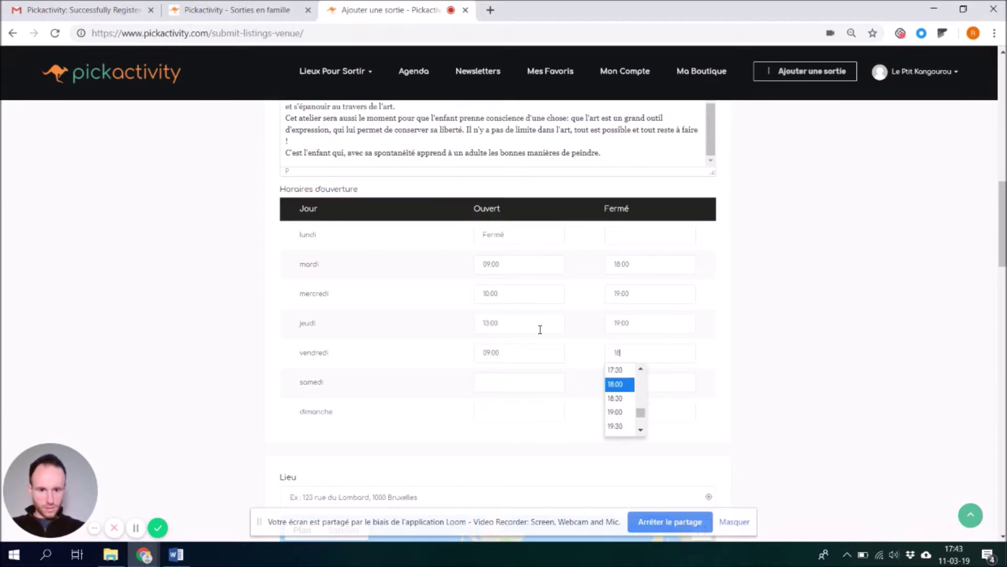
key(Return)
Set samedi to 09:00–19:00 and dimanche to 09:00–17:00, then begin the Lieu address with 'rue'
key(Tab)
text(09)
key(Return)
key(Tab)
text(19)
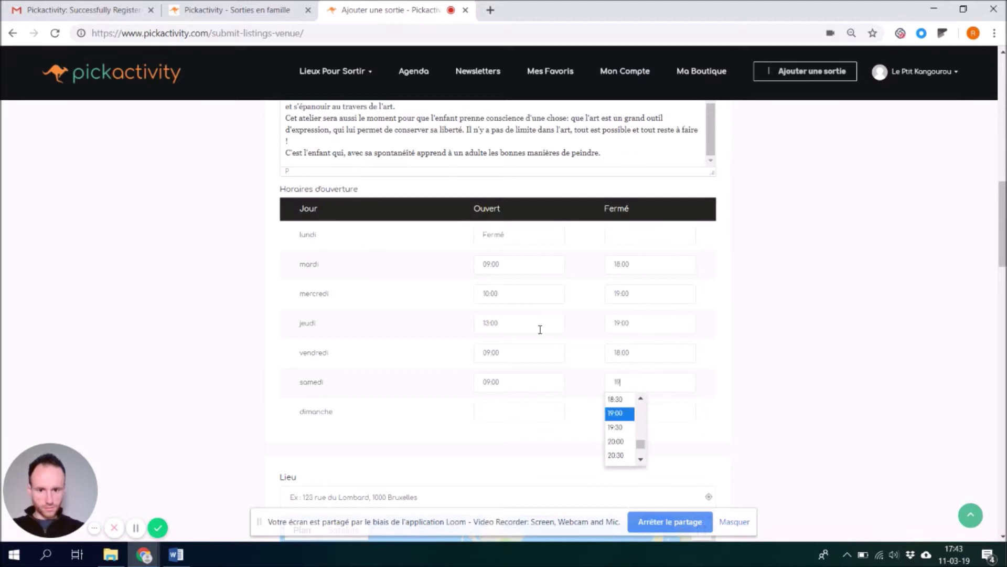
key(Return)
key(Tab)
text(09)
key(Return)
key(Tab)
text(17)
key(Return)
key(Tab)
text(rue)
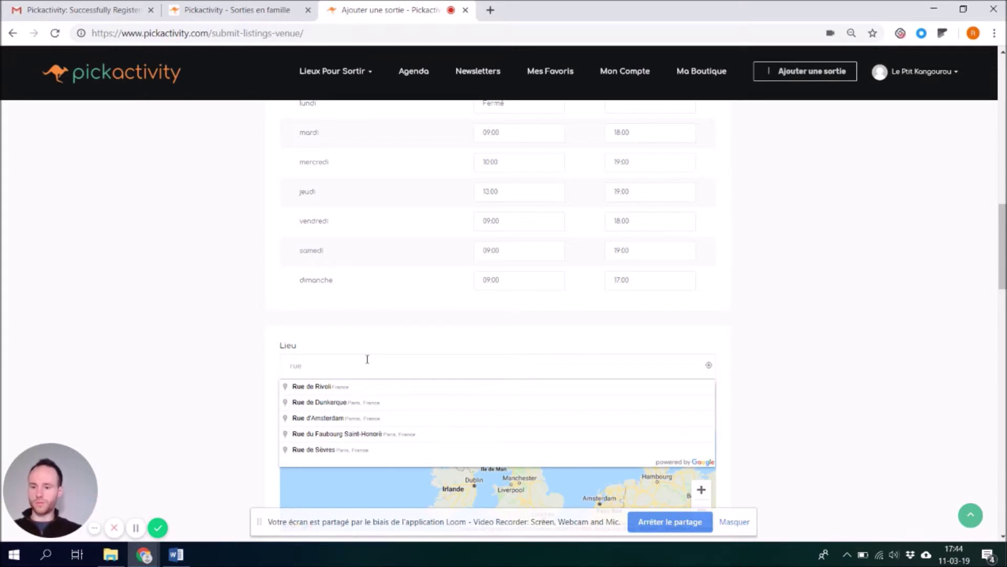
text(du)
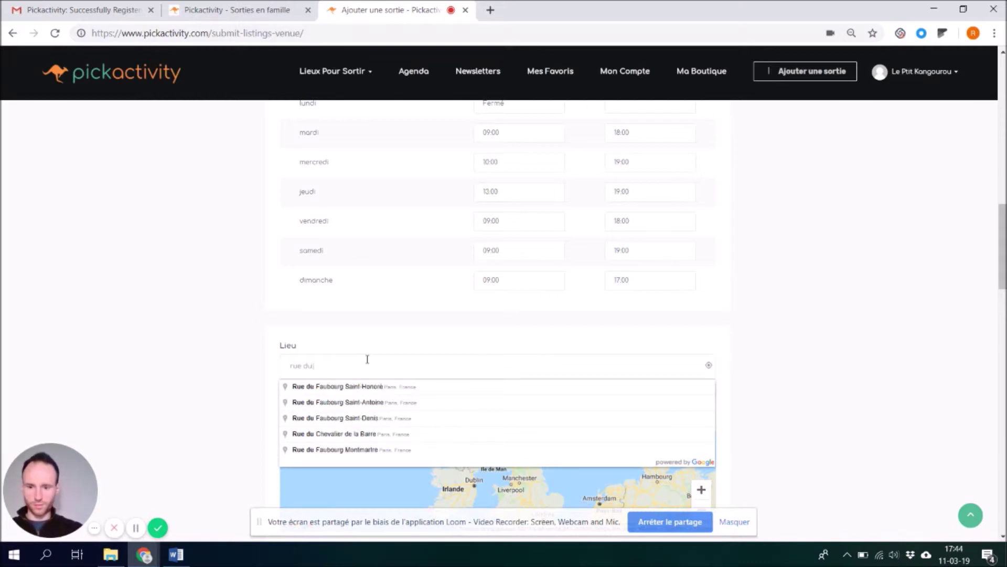
text( midi 35, 100)
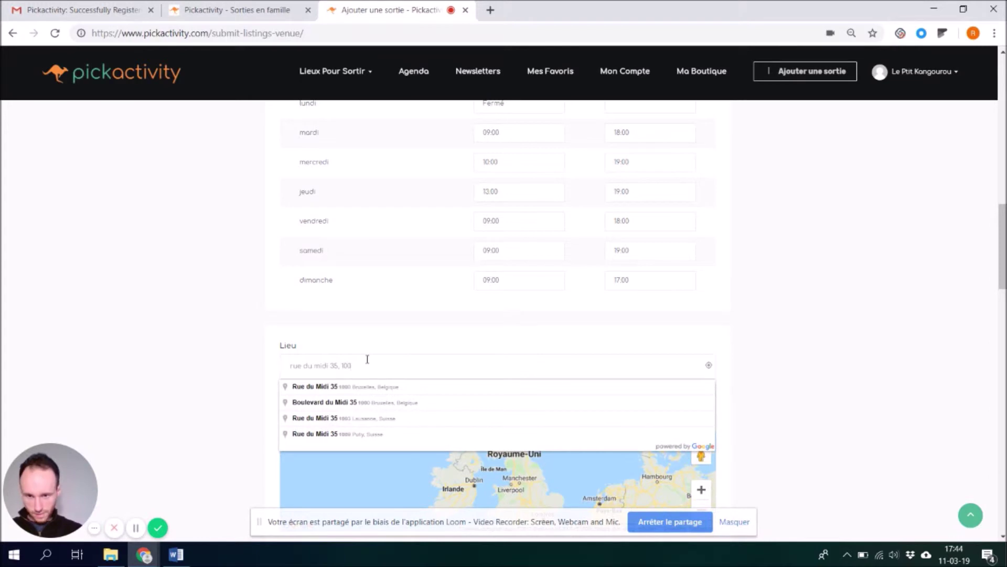
click(380, 387)
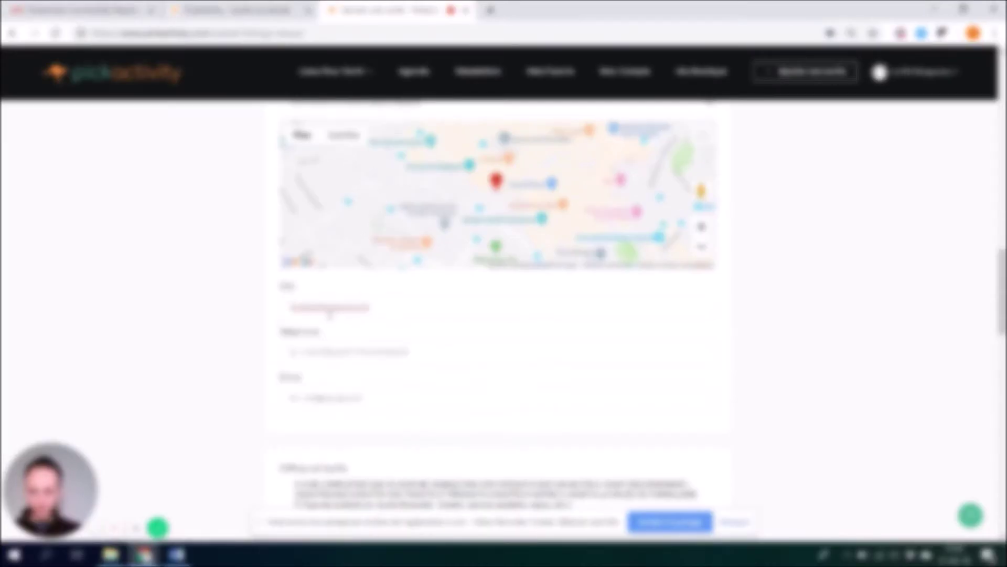
click(294, 353)
text(04)
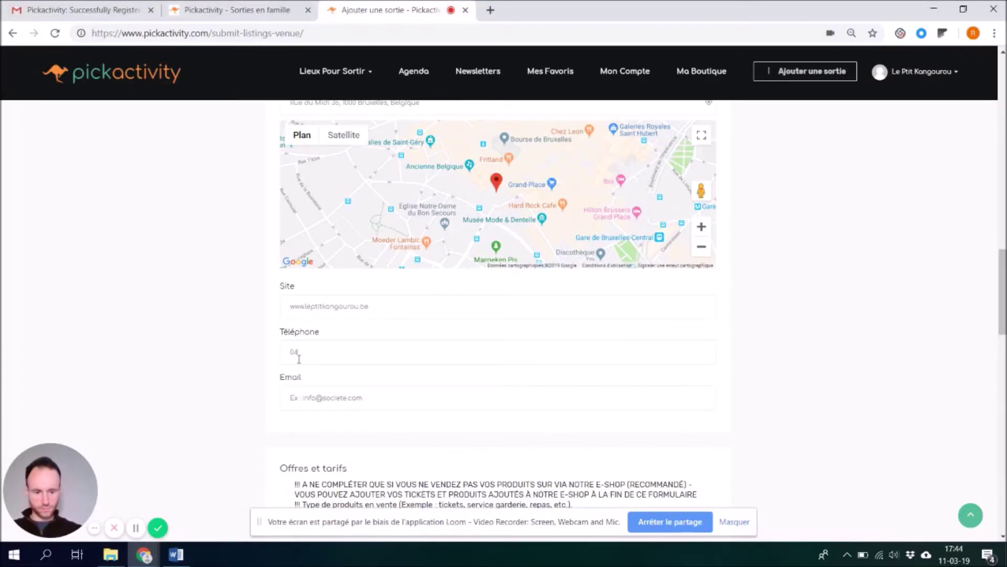
text(7512345)
click(299, 397)
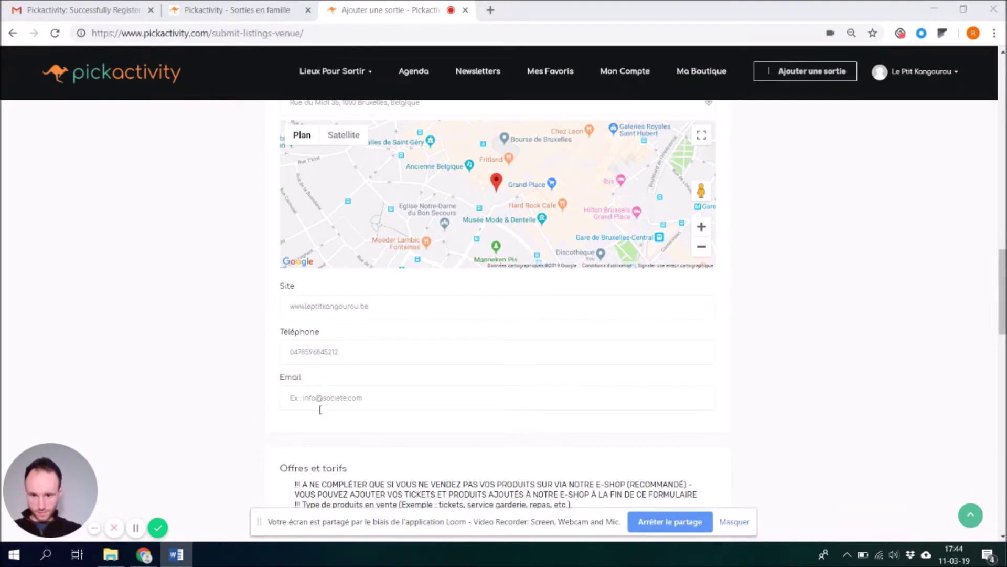
Create the Ateliers peinture type with the offer 'Atelier peinture du mercredi', price 10, and pasted description
scroll(309, 367, down, 6)
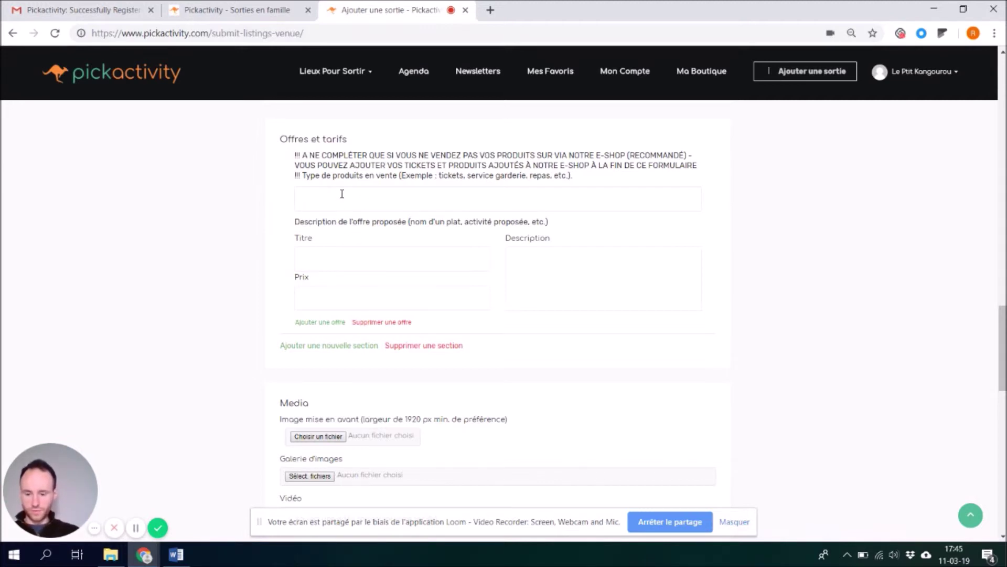
text(Ateliers)
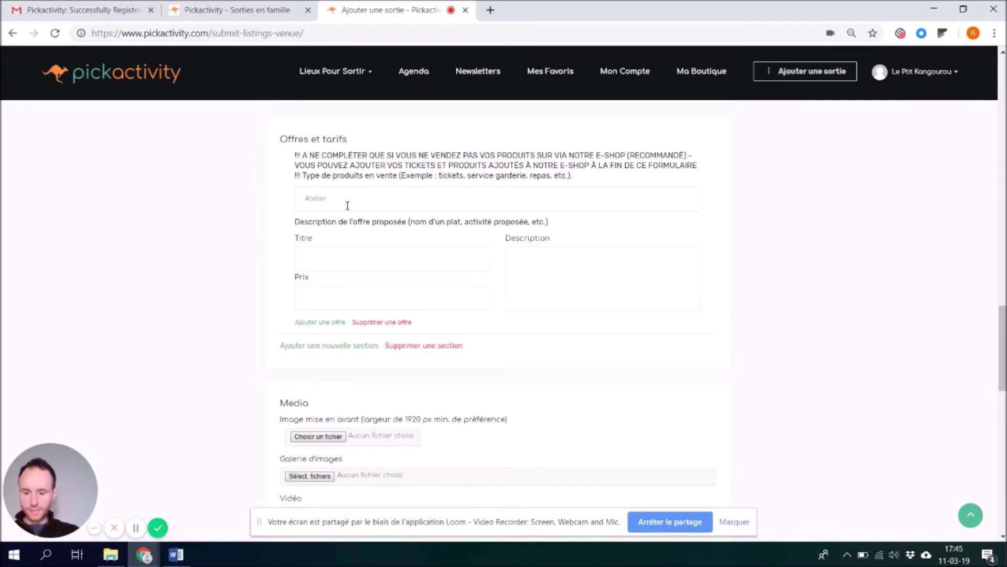
click(328, 252)
text(Atelier pe)
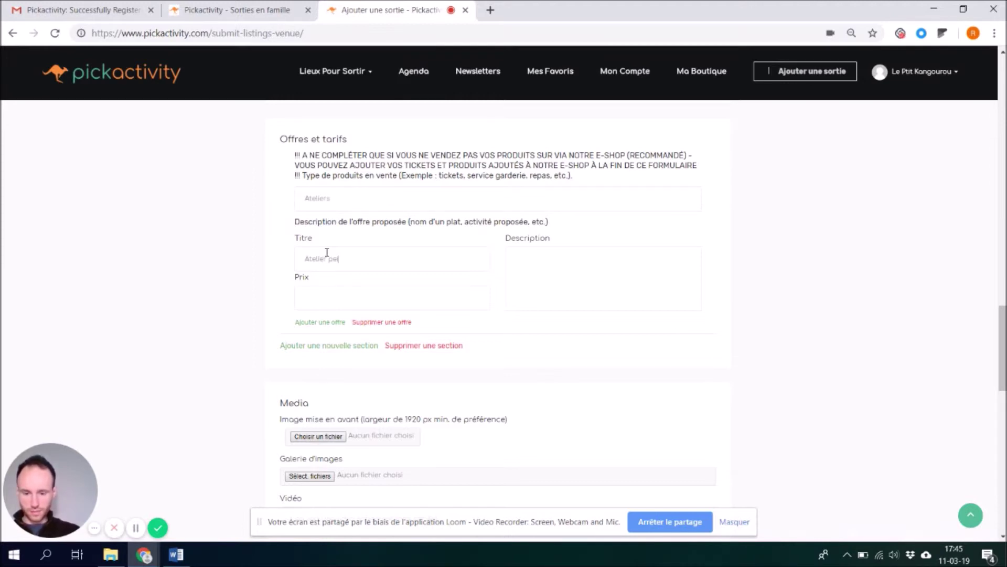
text(inture du mercredi)
click(371, 309)
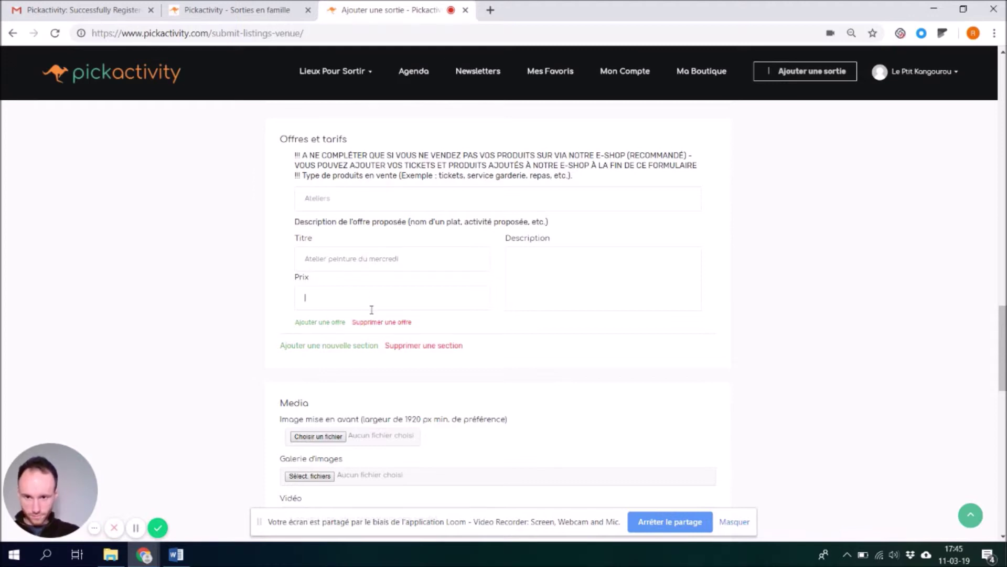
text(10)
click(569, 267)
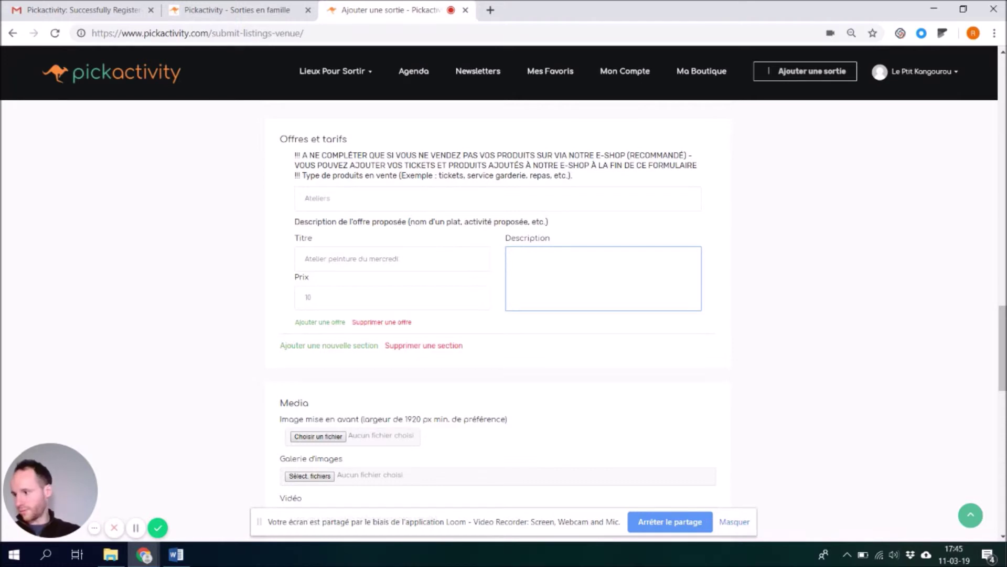
text(atelier créatif de peinture pour les petits)
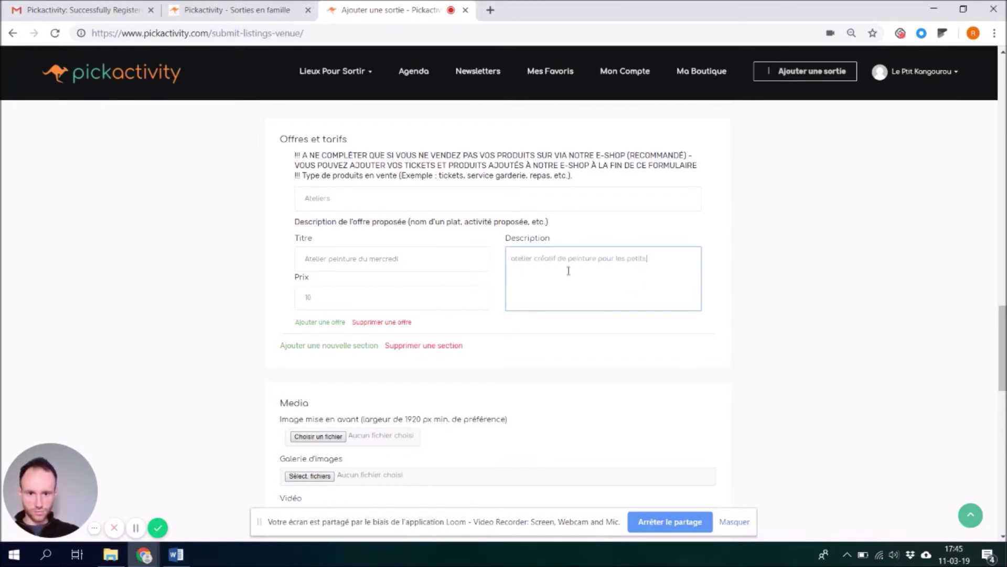
Add a second offer titled 'Atelier peinture du samedi'
click(324, 325)
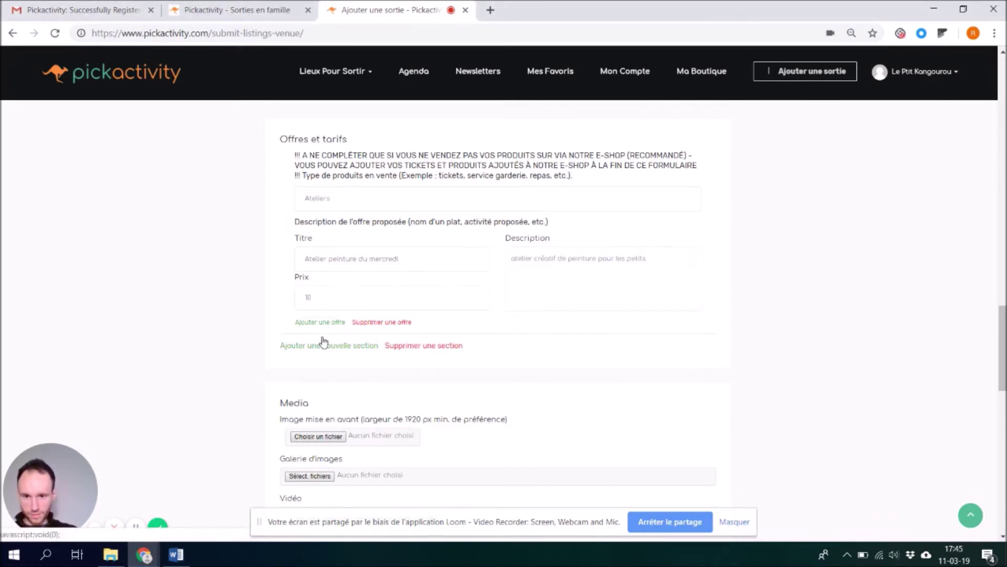
double_click(341, 373)
key(ctrl+c)
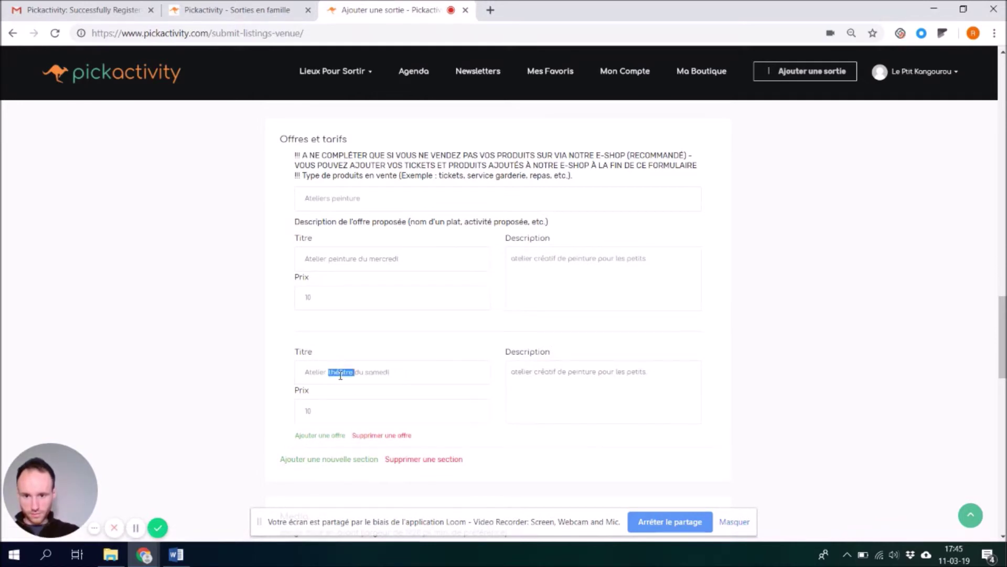
text(peinture)
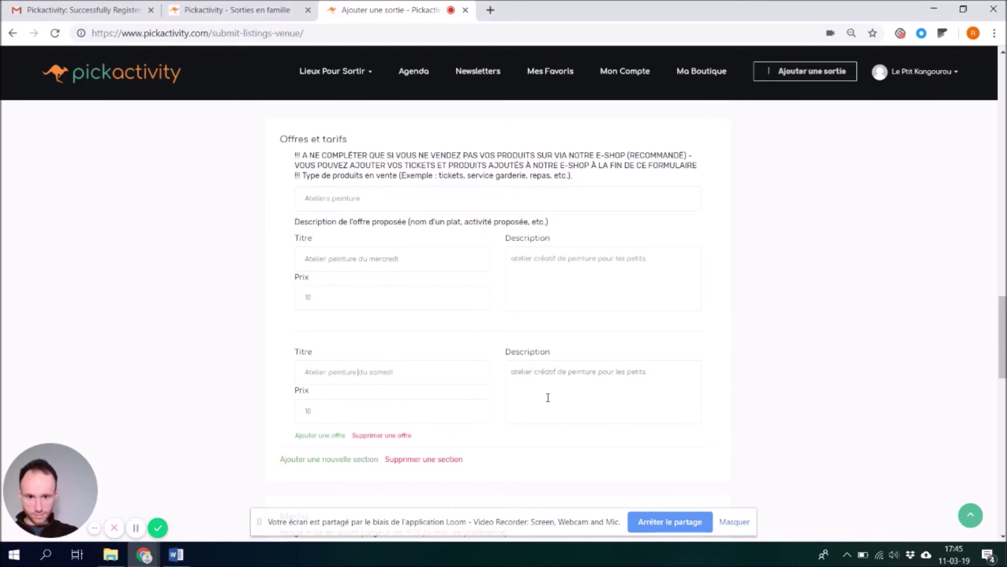
scroll(454, 407, down, 2)
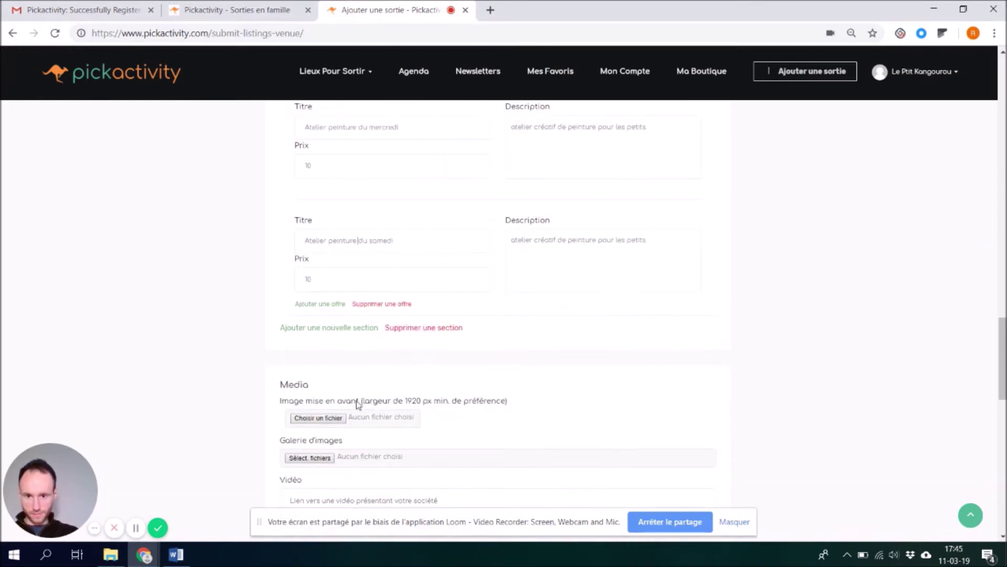
Add a new section with type Ateliers théâtre and retitle its first offer 'Atelier théâtre du mercredi'
click(328, 328)
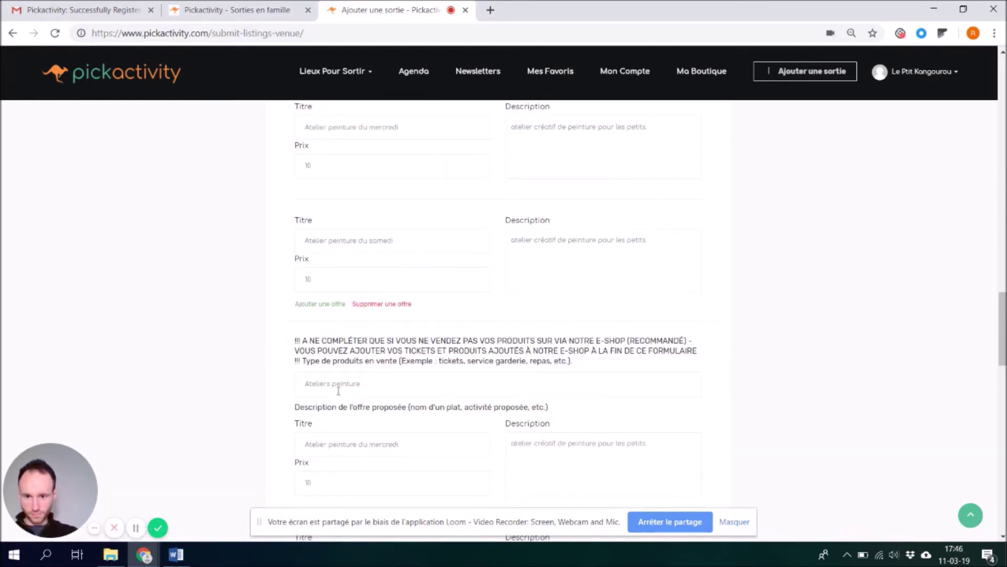
double_click(357, 388)
text(théâtre)
double_click(354, 386)
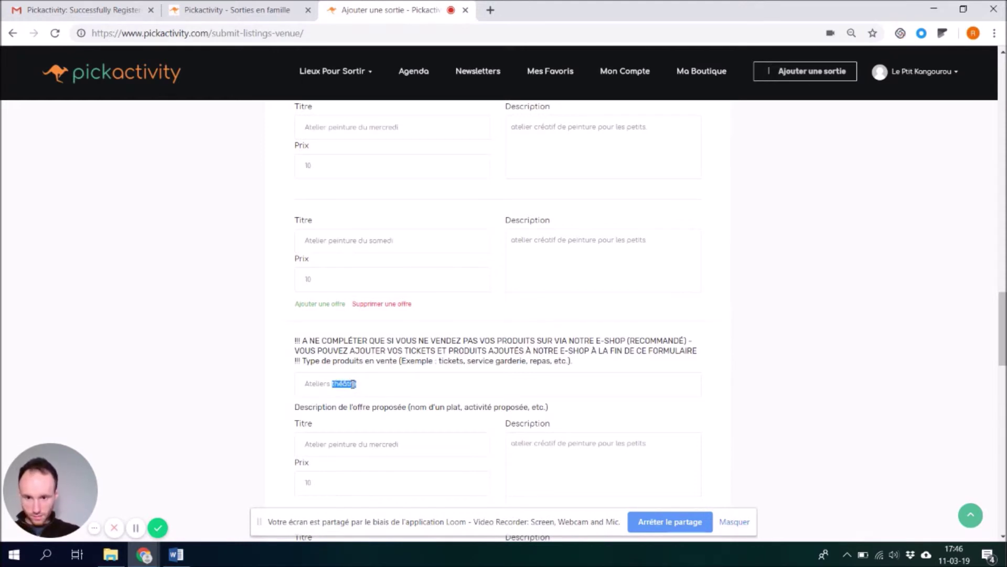
scroll(367, 372, down, 3)
click(349, 313)
double_click(349, 313)
key(ctrl+v)
click(326, 350)
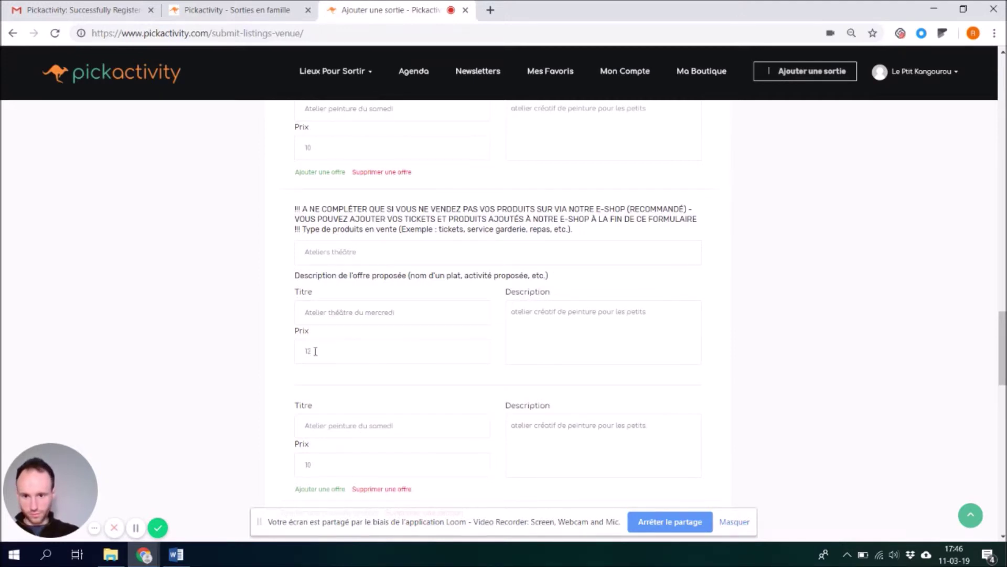
Retitle the second offer 'Atelier théâtre du dimanche' and adjust its price and description
scroll(320, 350, down, 3)
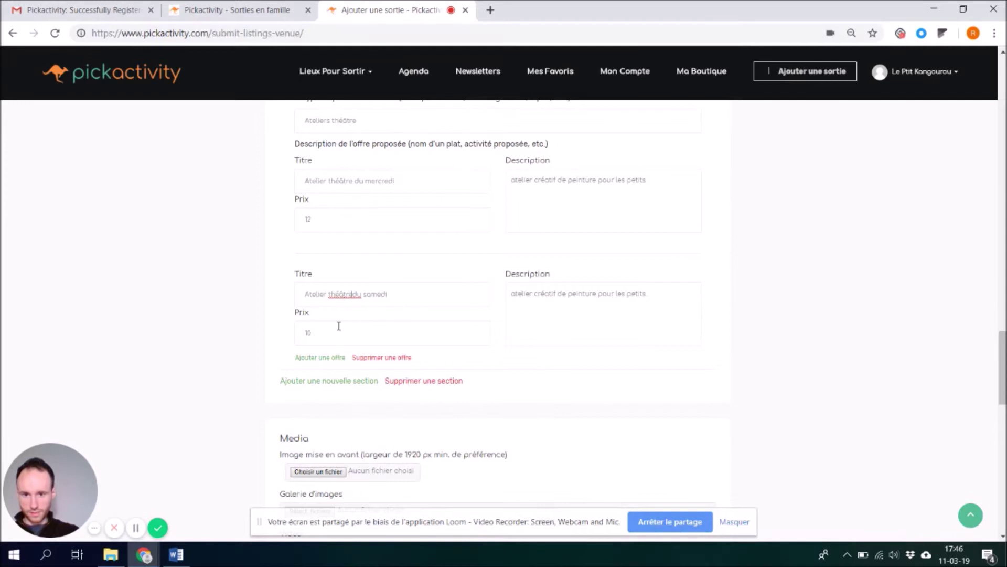
double_click(388, 294)
text(dimanche)
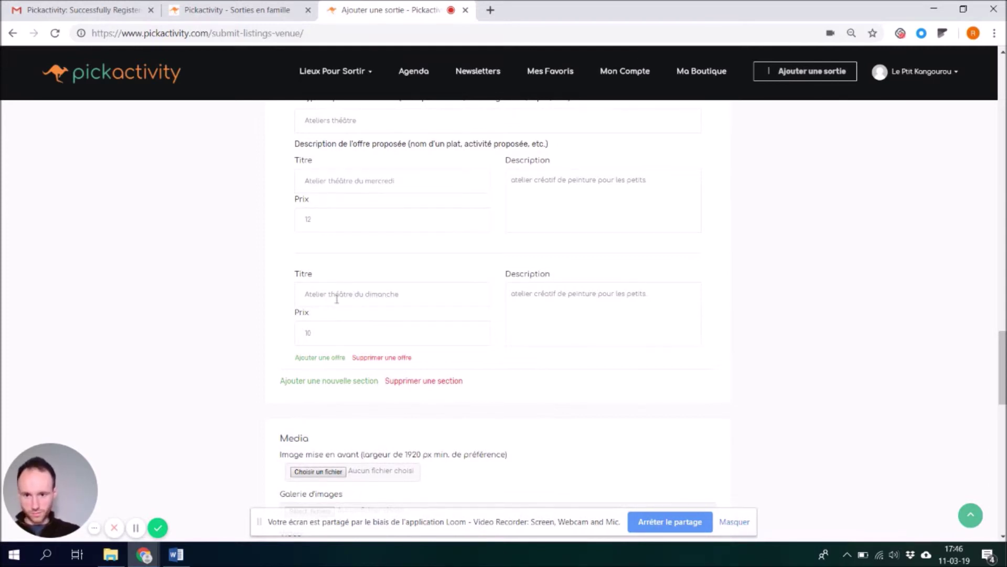
click(331, 326)
scroll(525, 262, down, 1)
click(597, 230)
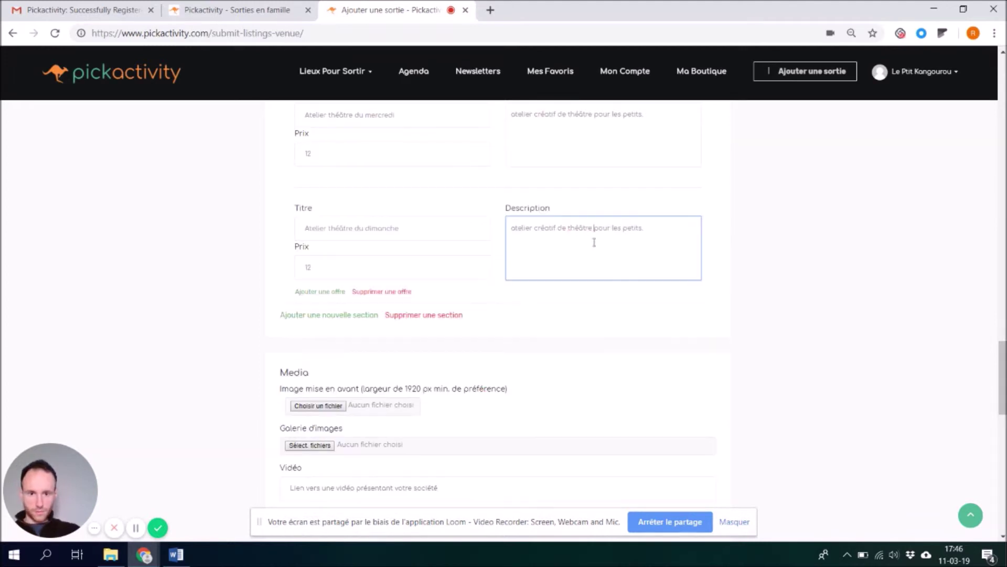
scroll(426, 259, up, 6)
scroll(422, 263, up, 1)
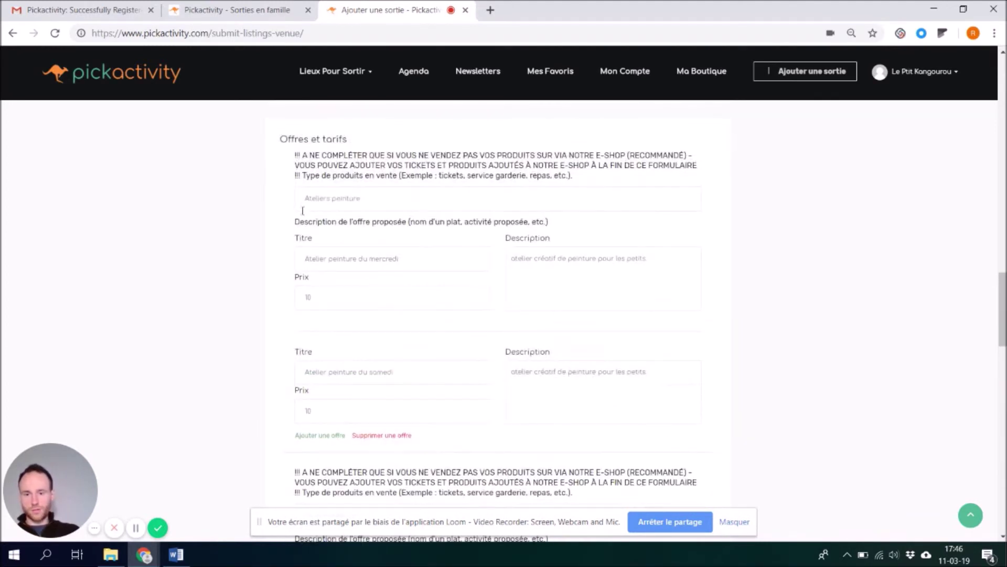
scroll(461, 286, down, 3)
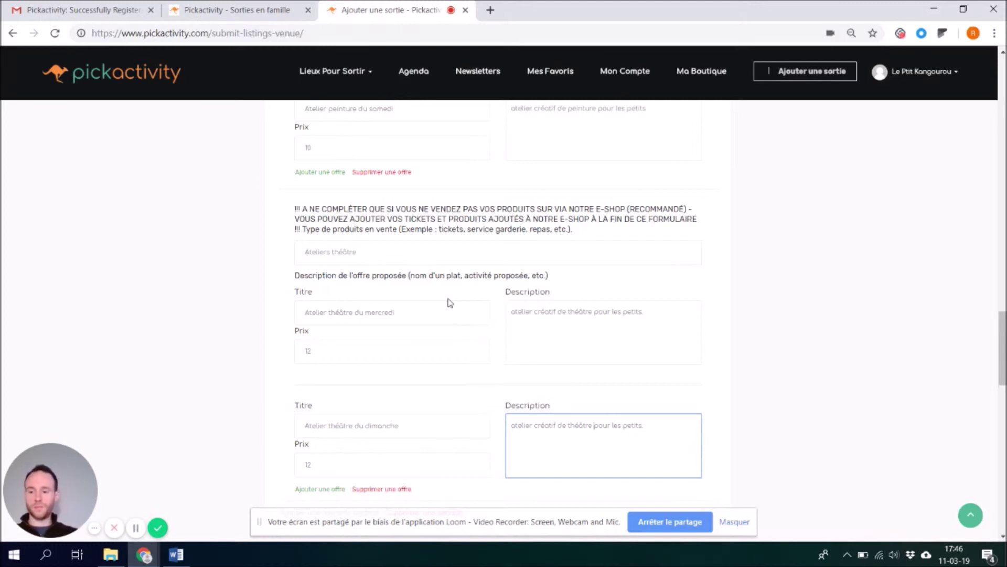
scroll(484, 342, down, 5)
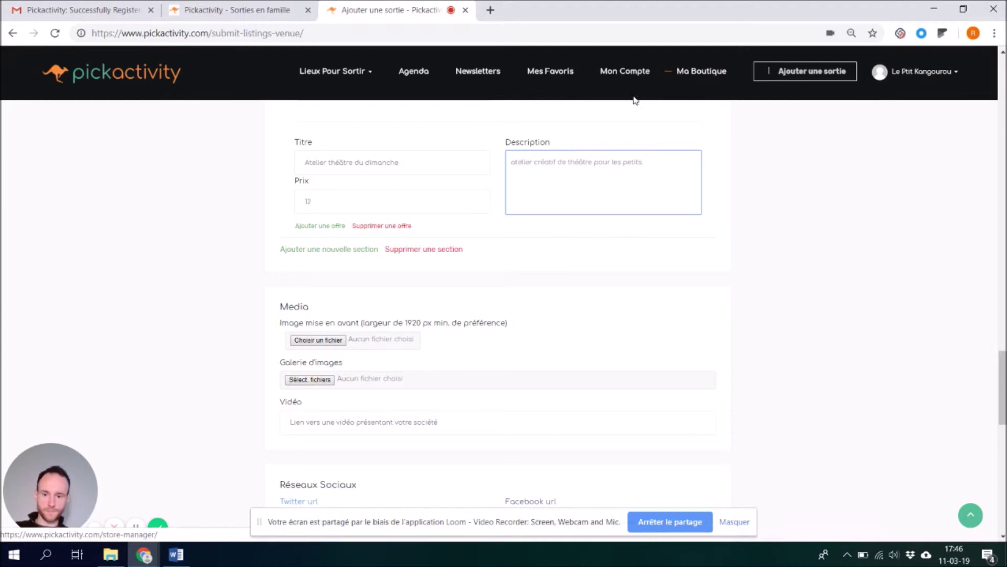
scroll(367, 328, down, 8)
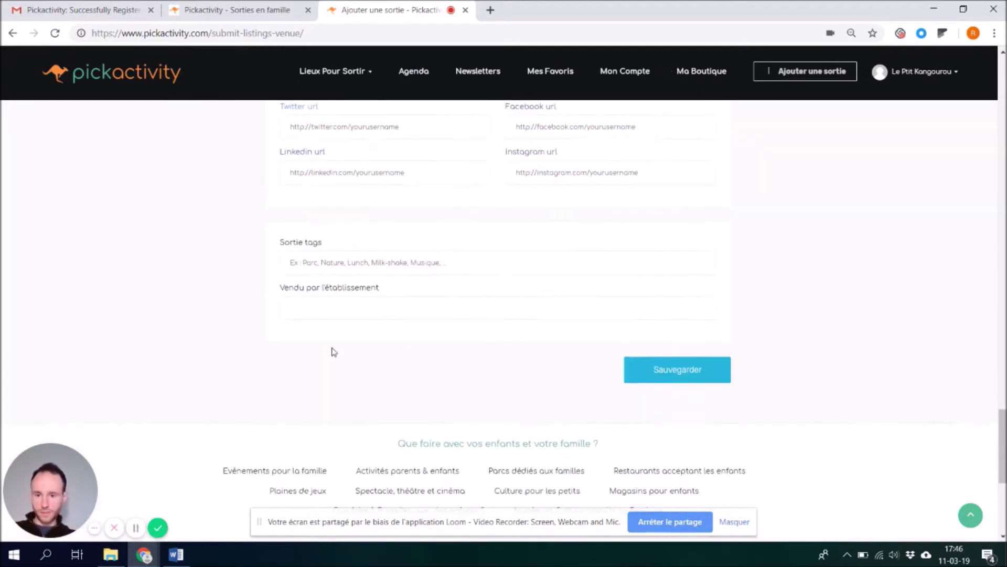
Select 'Atelier de peinture - 3 à 8 ans - 16/03' and 'Stage de peinture - 8 au 12 avril' as venue products
click(309, 305)
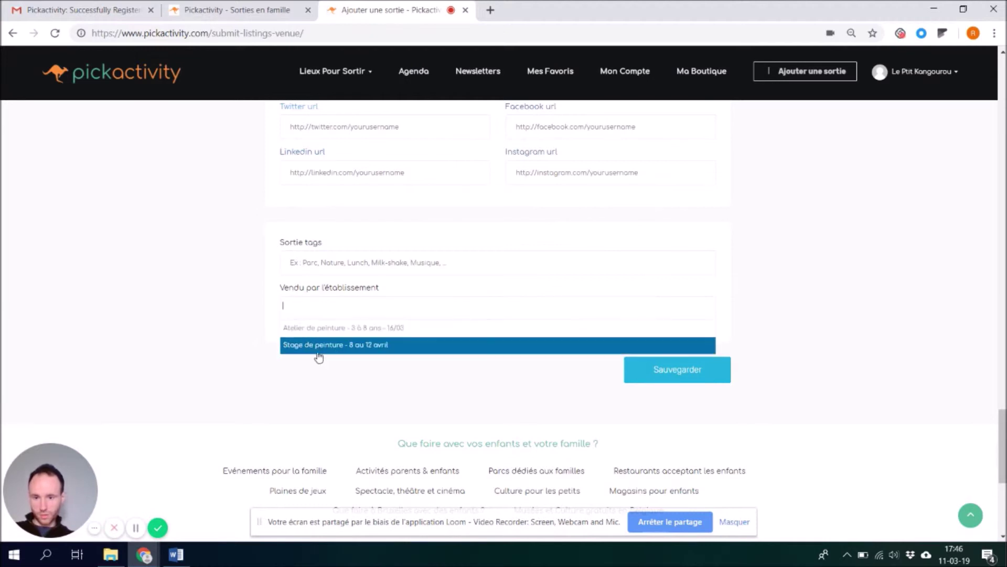
click(334, 331)
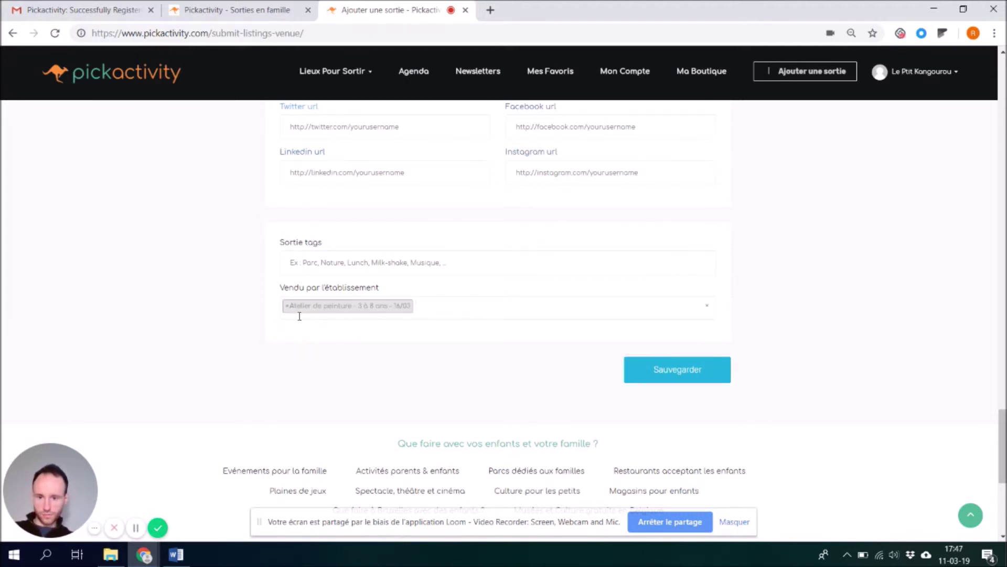
click(450, 309)
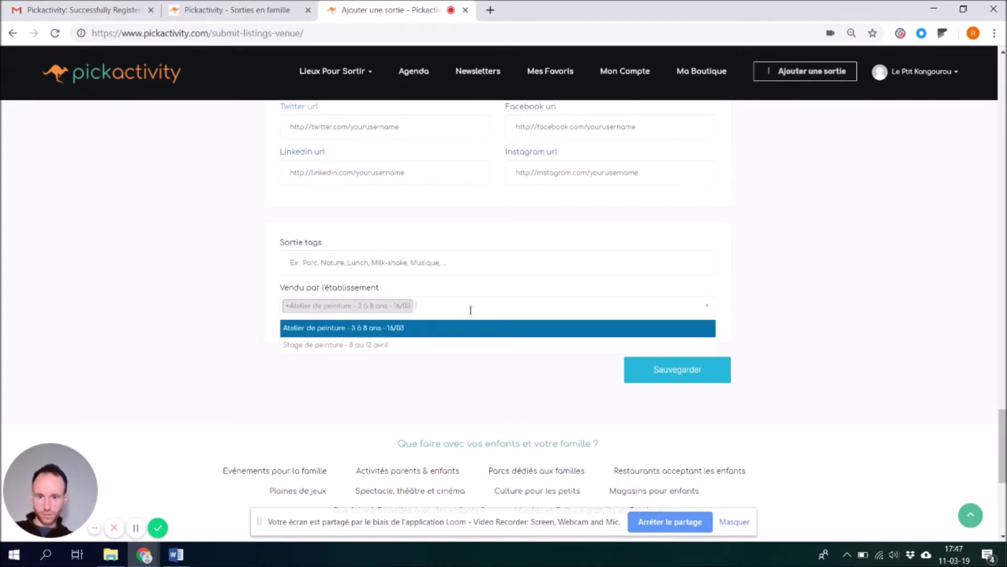
click(338, 350)
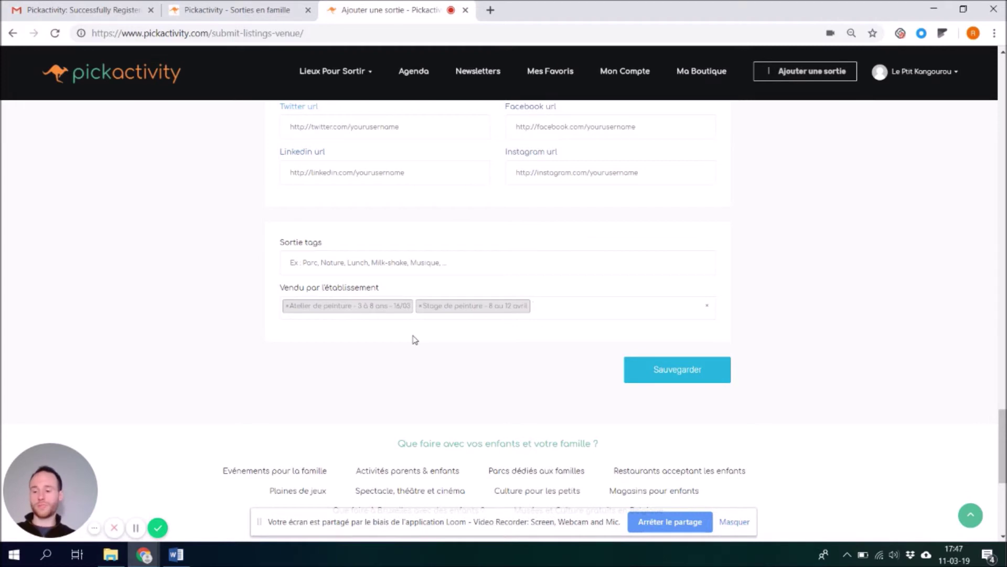
scroll(268, 308, up, 7)
Set pate_a_modeler.jpeg as the featured image, replacing the mistakenly uploaded ballon_kangourou.jpg
scroll(317, 258, down, 1)
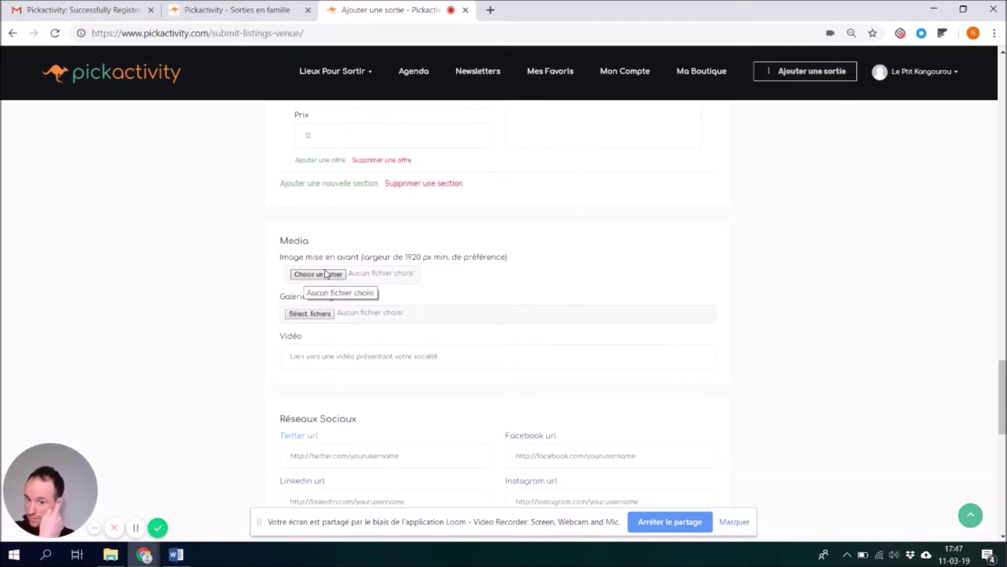
click(322, 277)
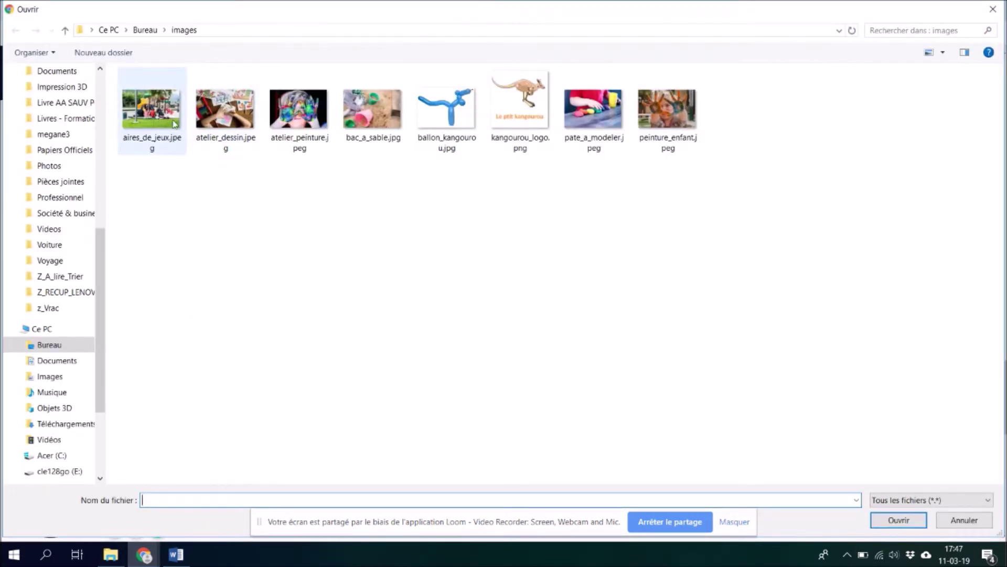
click(455, 122)
double_click(455, 121)
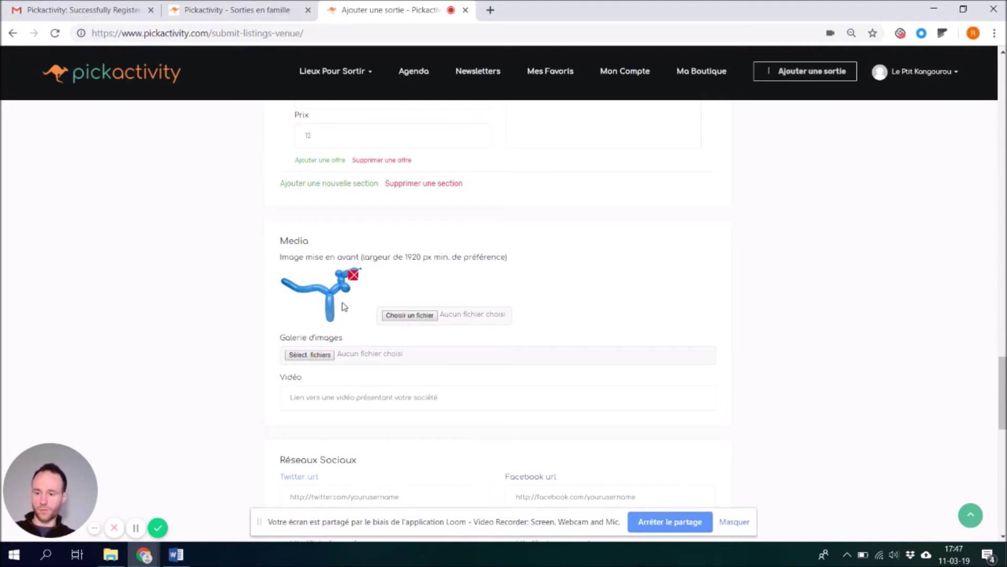
click(353, 274)
click(325, 274)
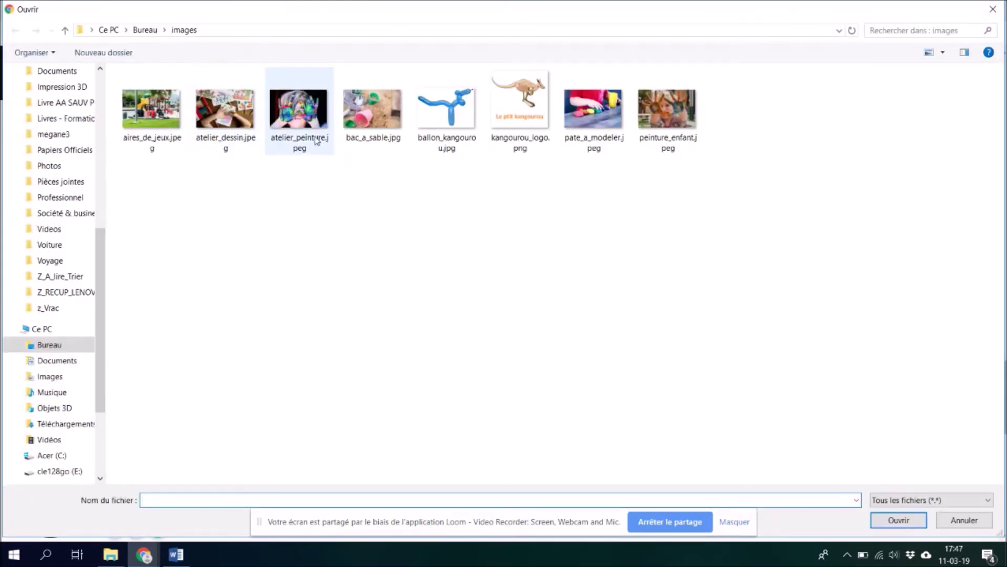
double_click(604, 122)
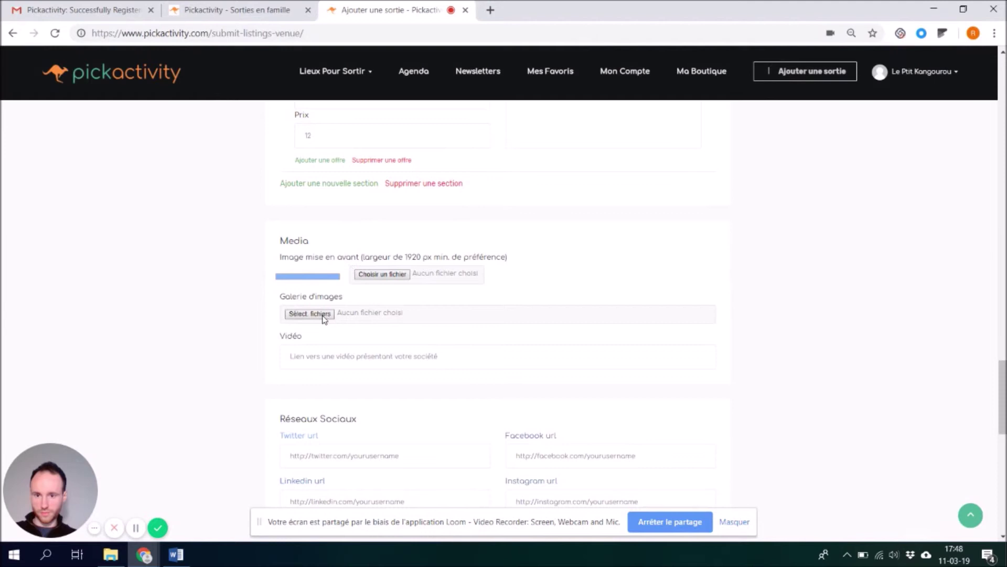
Add atelier_dessin.jpeg, ballon_kangourou.jpg and peinture_enfant.jpeg to the image gallery
click(323, 315)
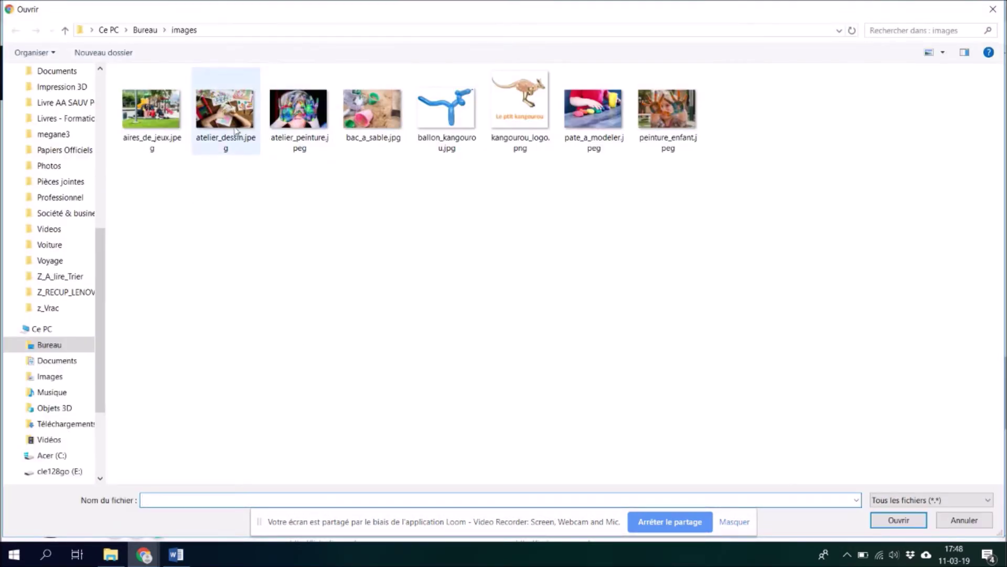
double_click(235, 131)
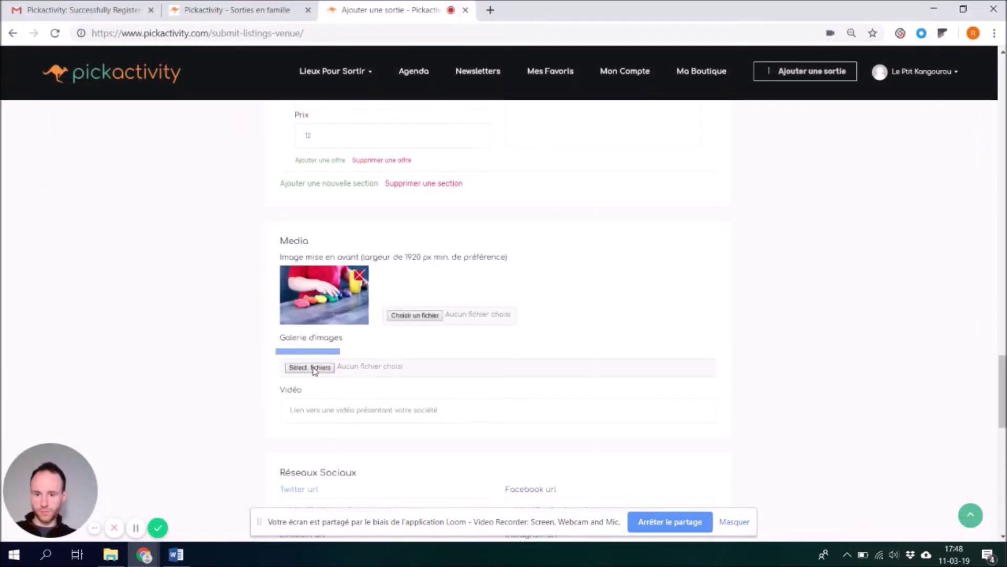
click(315, 368)
double_click(436, 94)
click(319, 417)
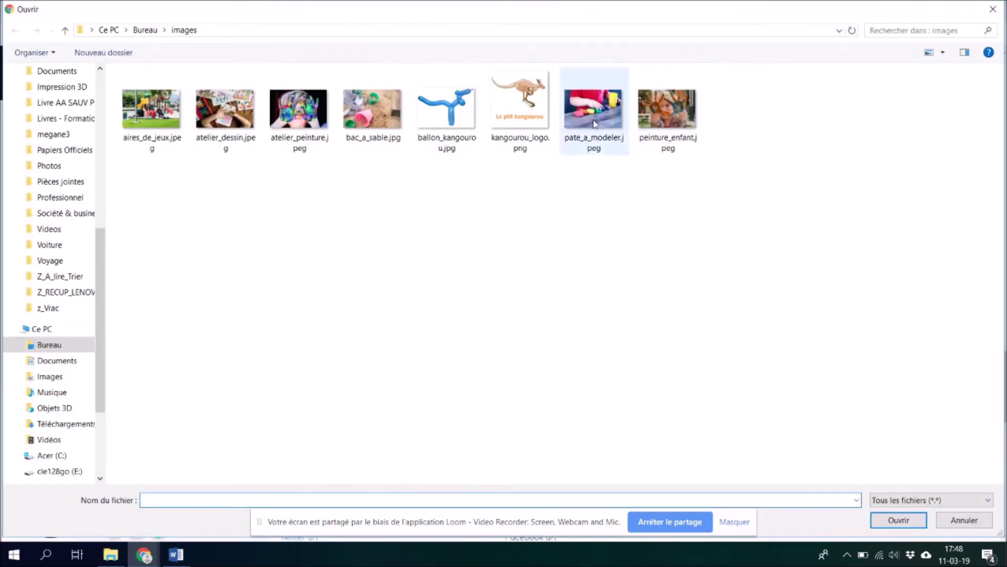
double_click(654, 106)
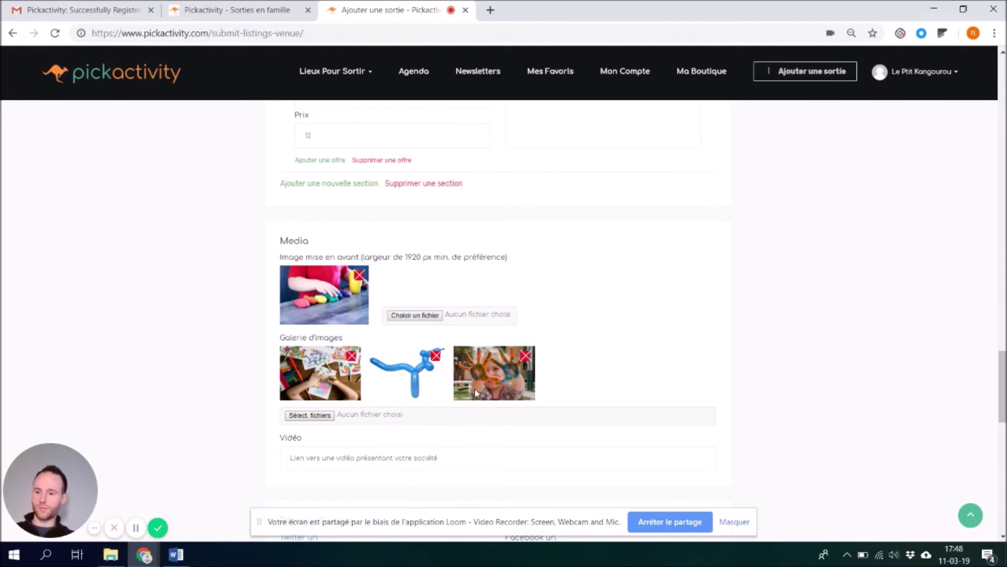
scroll(399, 383, down, 3)
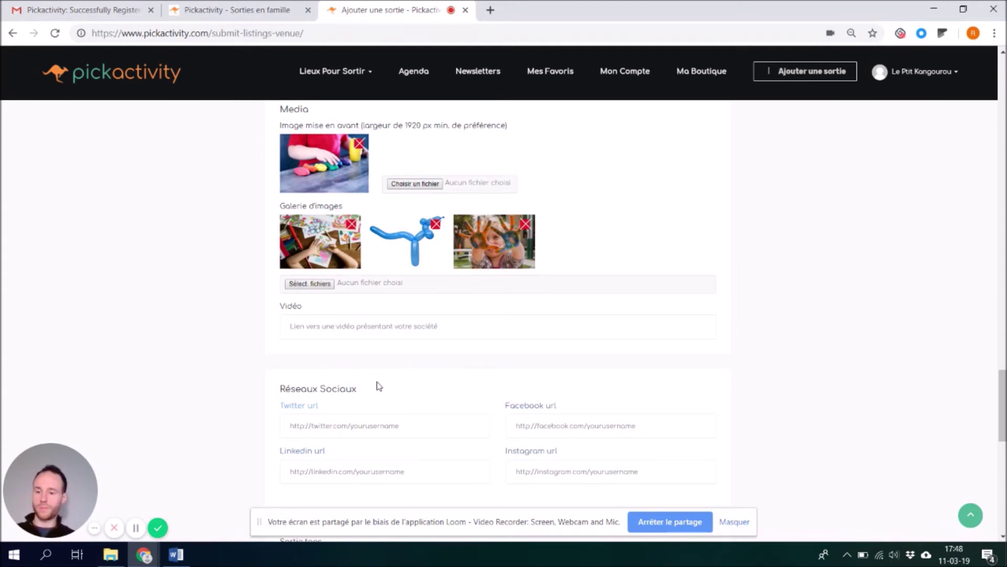
Fill in the Facebook and Instagram page addresses copied from the Word document
click(176, 555)
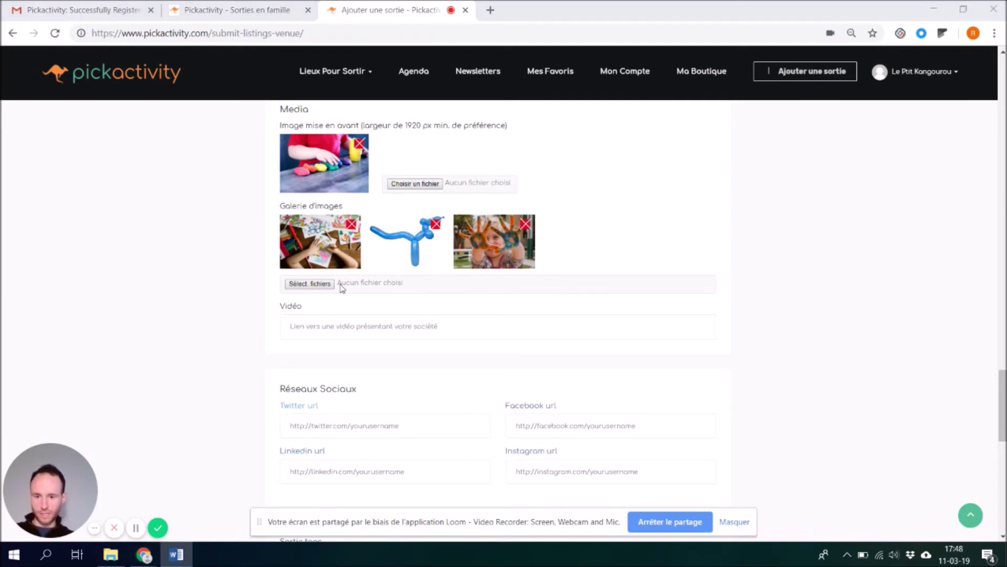
scroll(400, 304, down, 2)
click(549, 287)
text(www.facebook.com/leptitkongourou/)
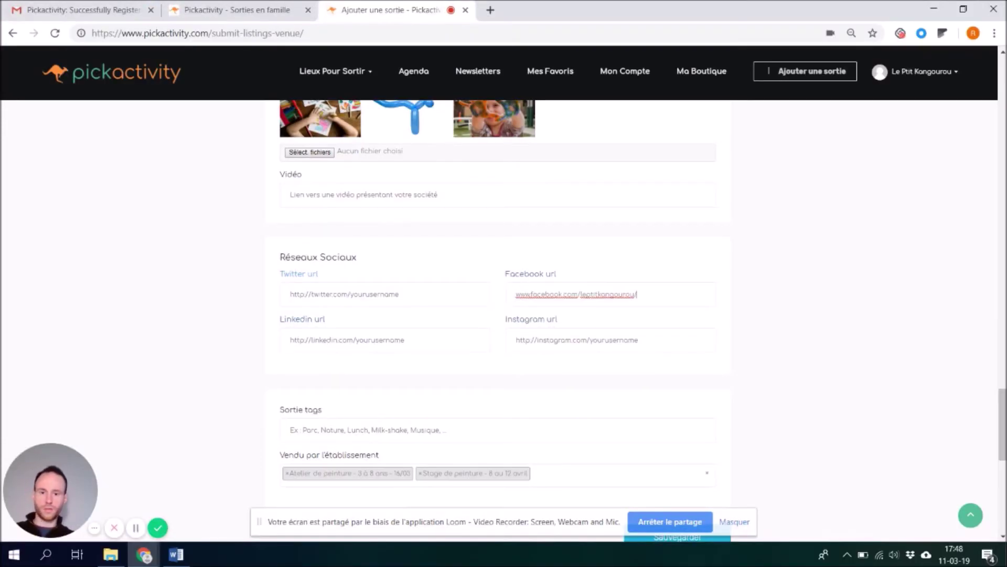
key(alt+Tab)
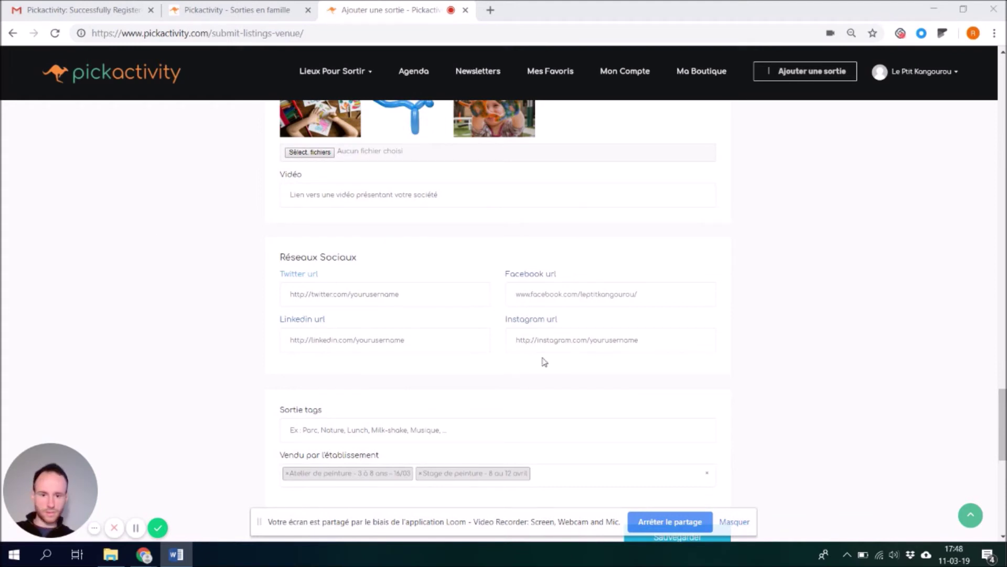
click(547, 341)
key(ctrl+v)
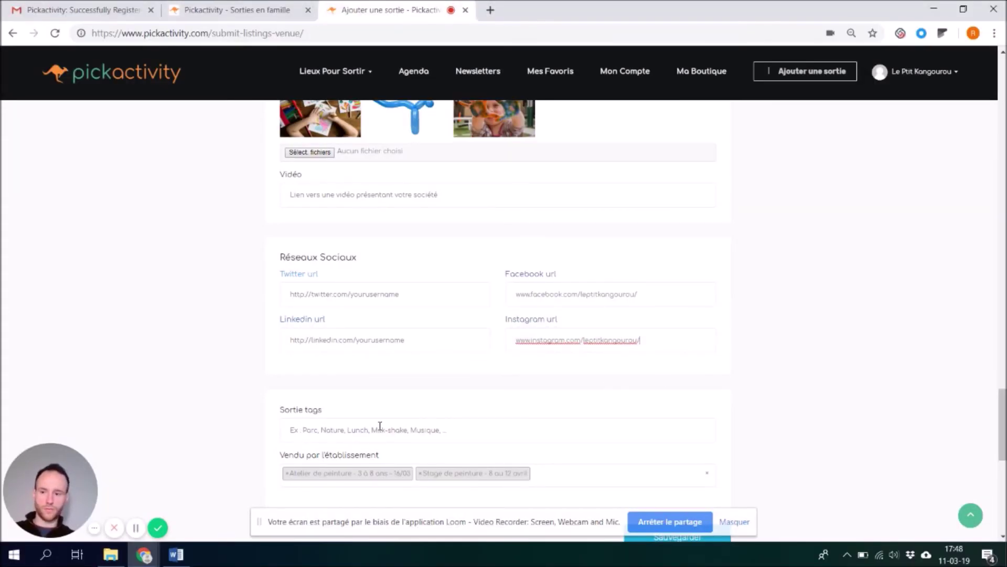
Tag the listing peinture, théâtre and atelier, then save it
scroll(396, 423, down, 2)
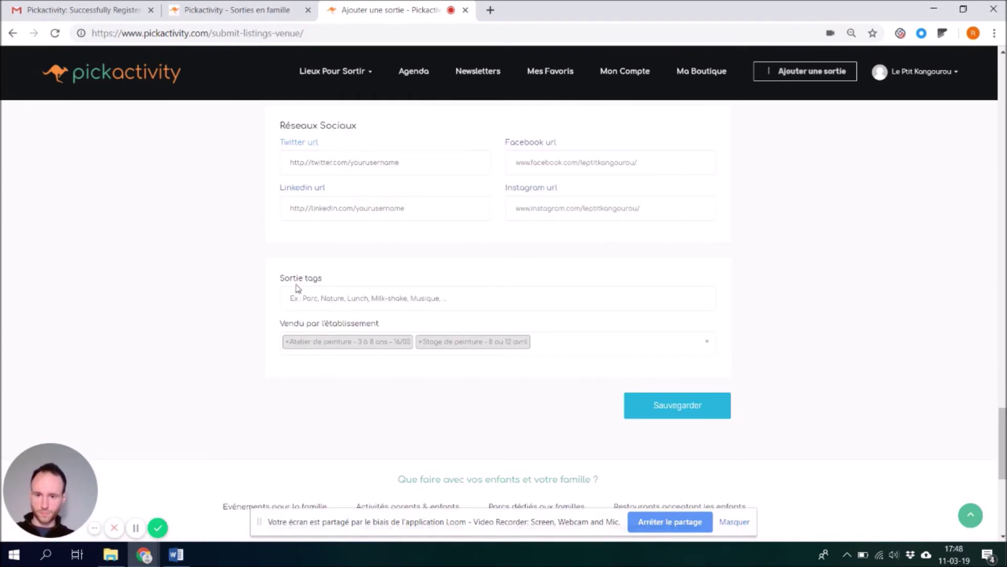
click(309, 294)
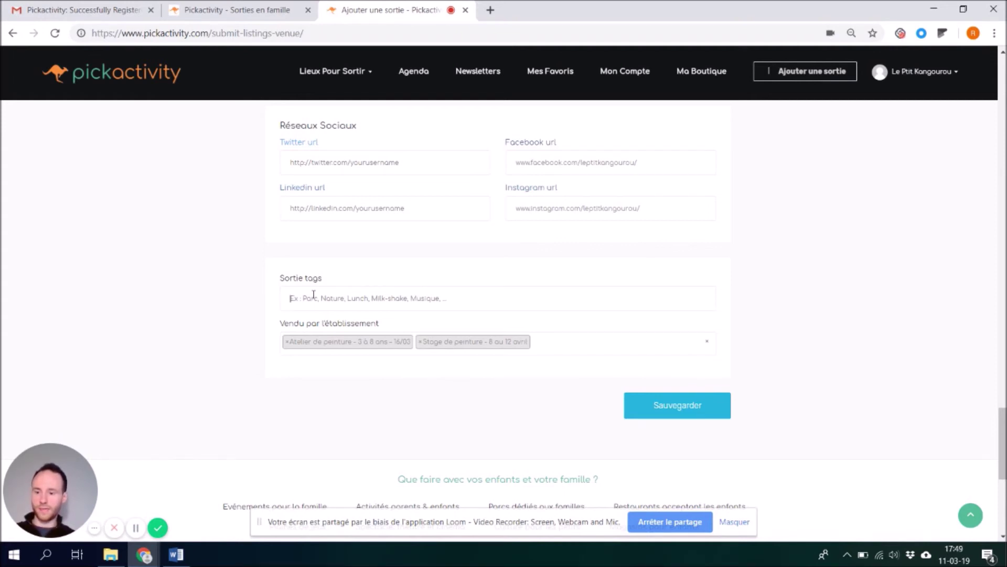
text(peinture)
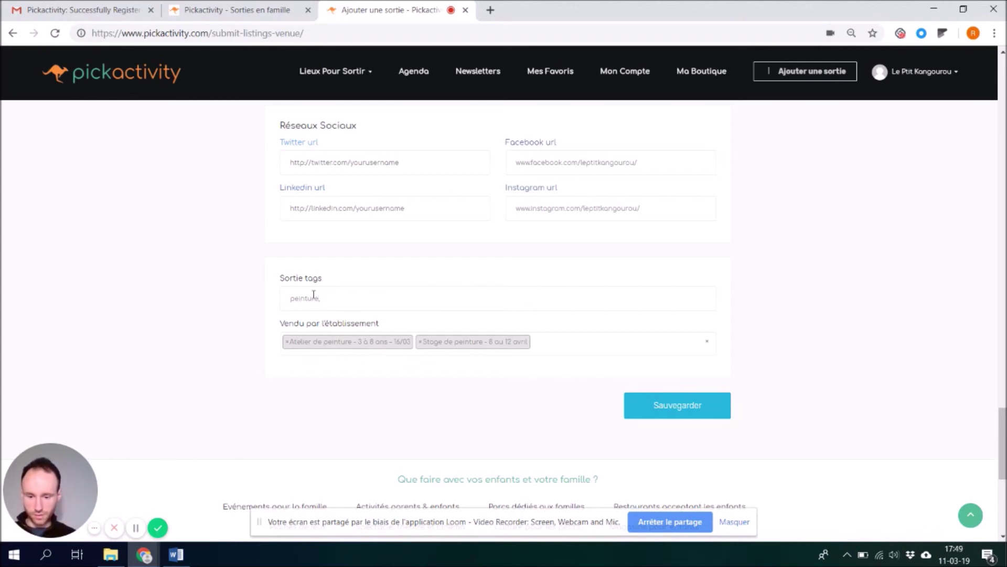
text(,théâtre)
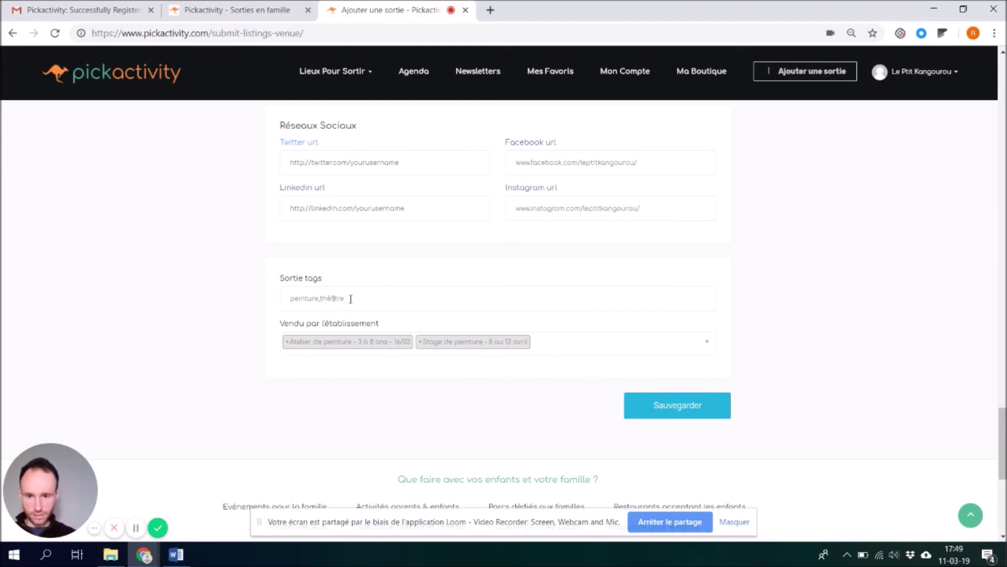
text(ci)
key(BackSpace)
key(BackSpace)
text(atelier)
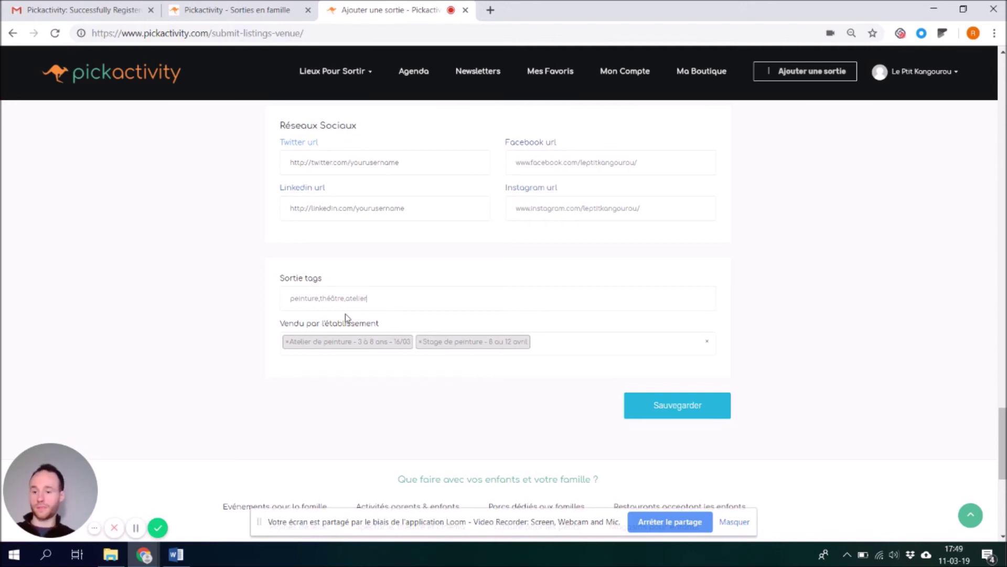
click(672, 411)
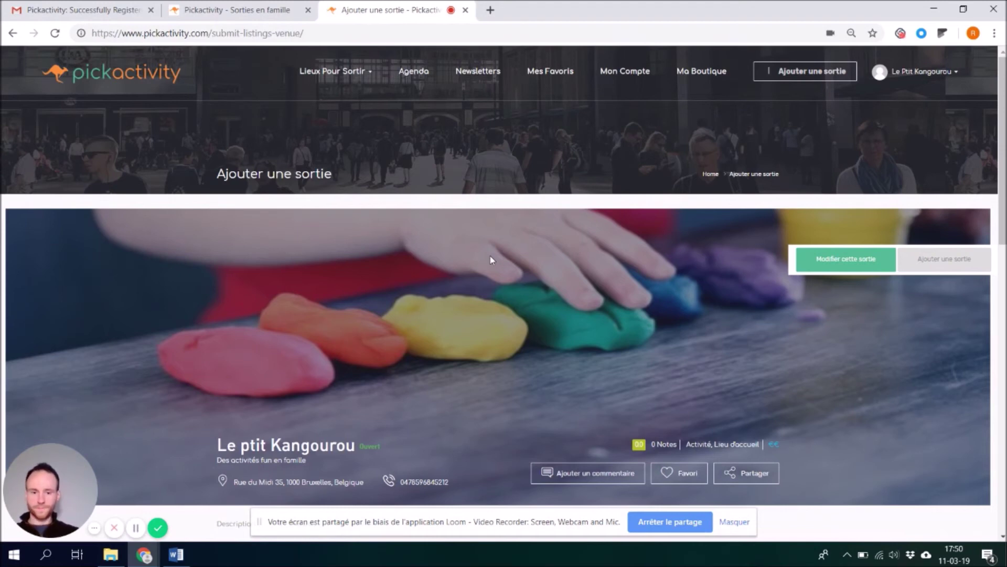
Check the saved listing's description and mardi–dimanche hours, then choose Modifier cette sortie
scroll(558, 262, down, 5)
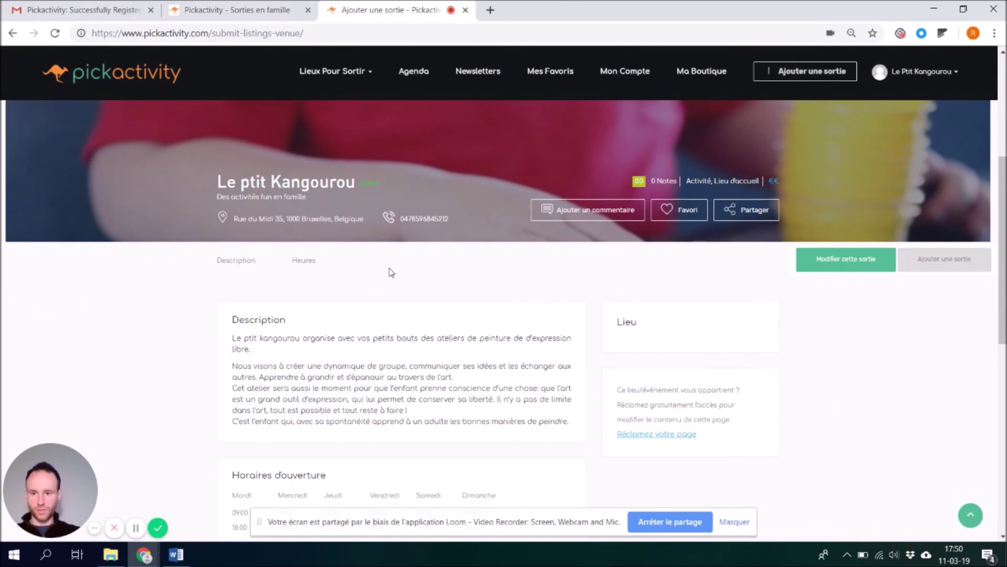
scroll(389, 272, down, 1)
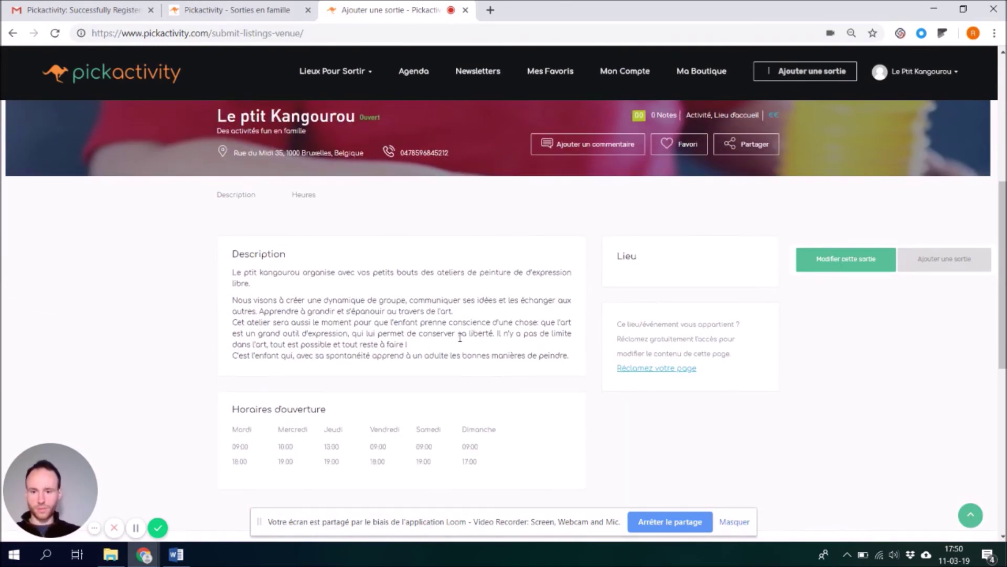
scroll(465, 338, down, 1)
scroll(463, 360, down, 1)
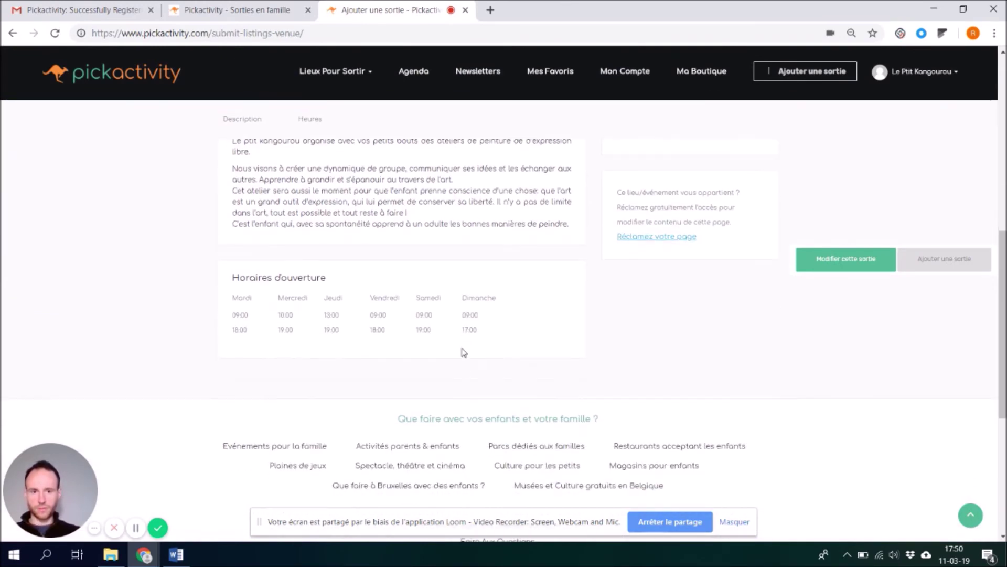
scroll(465, 360, up, 5)
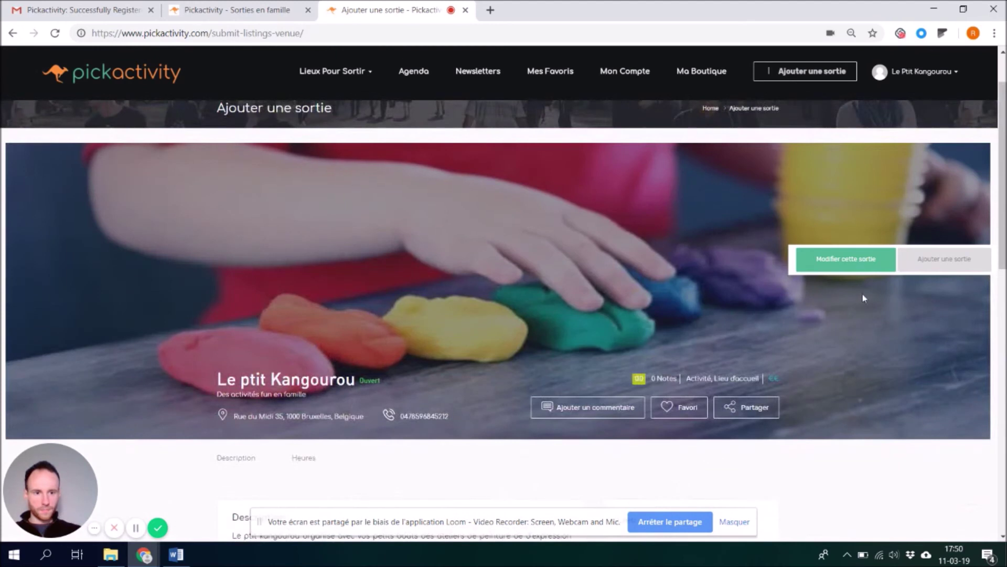
click(865, 261)
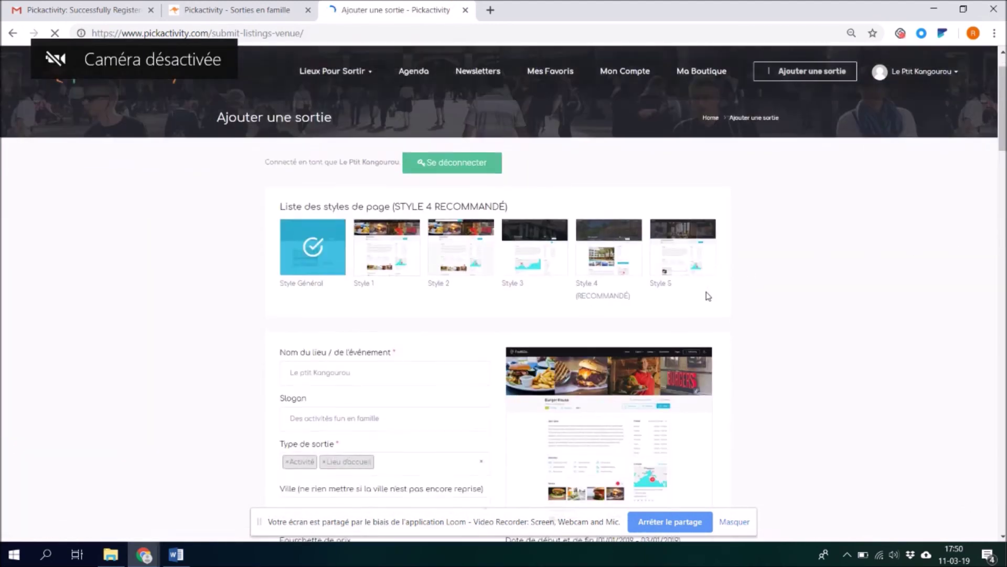
Scroll the published Le ptit Kangourou page to review its description and details
scroll(494, 261, down, 8)
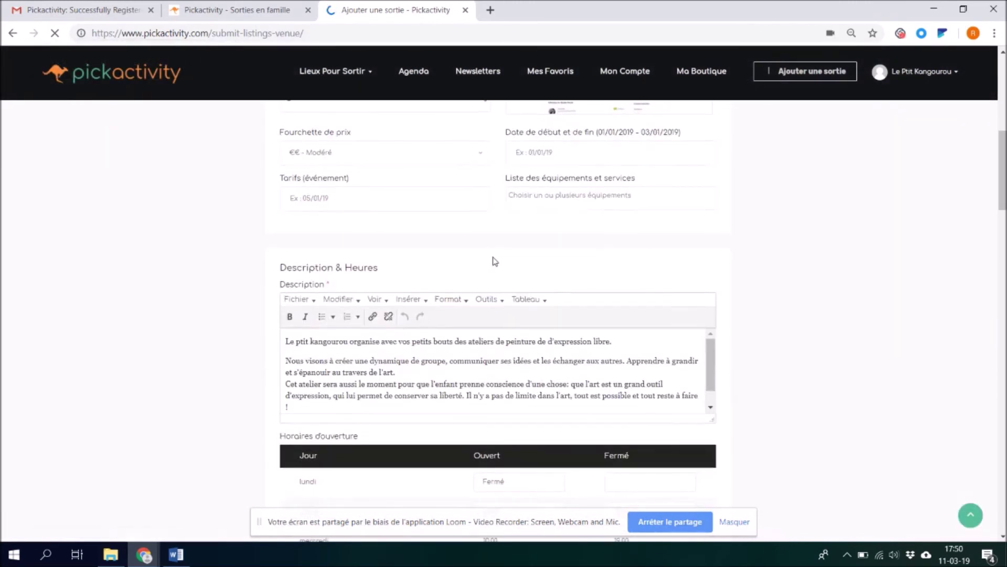
scroll(492, 256, down, 11)
scroll(619, 222, up, 14)
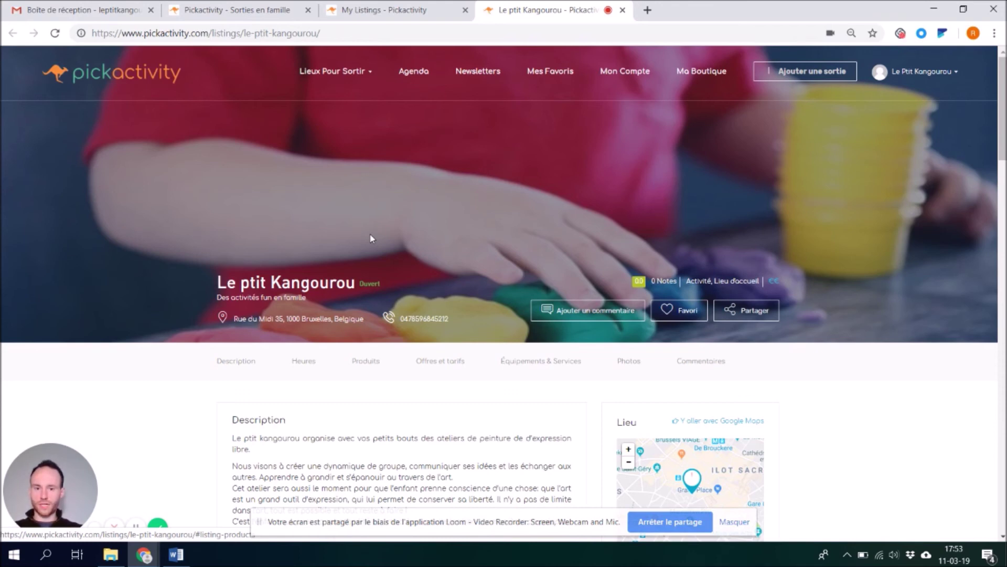
Scroll down to the products and add the first painting workshop to the cart
scroll(370, 238, down, 1)
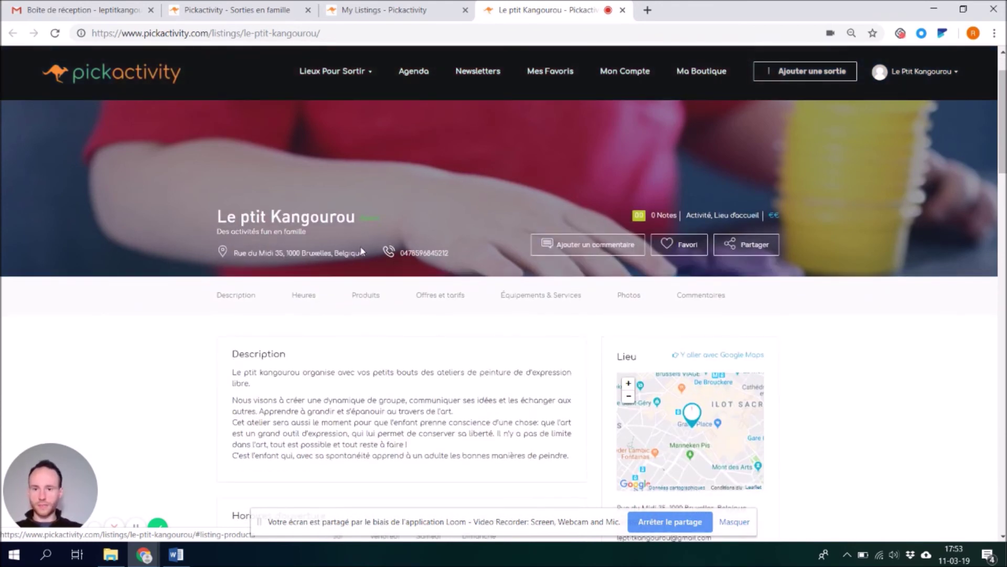
scroll(367, 244, down, 2)
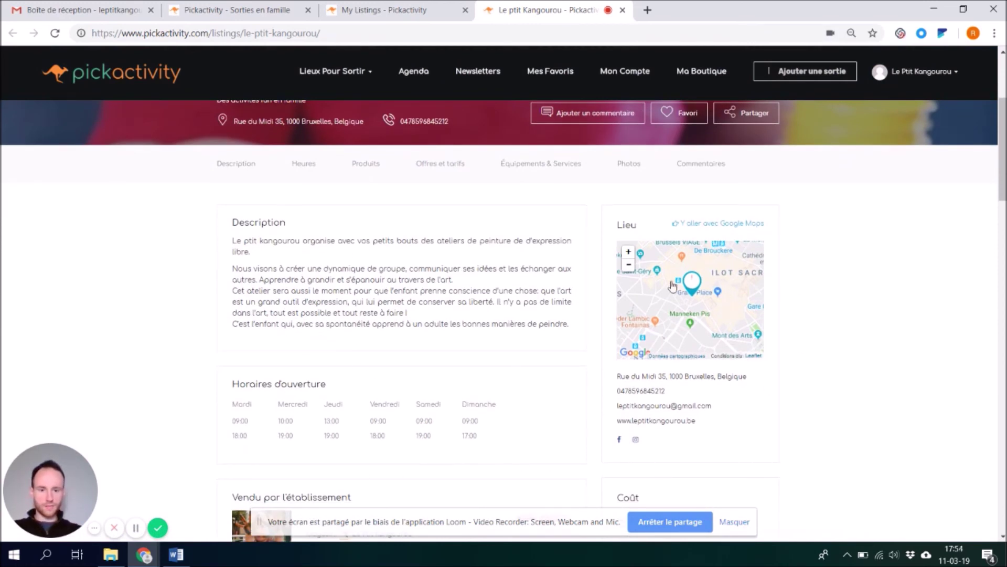
scroll(315, 267, down, 5)
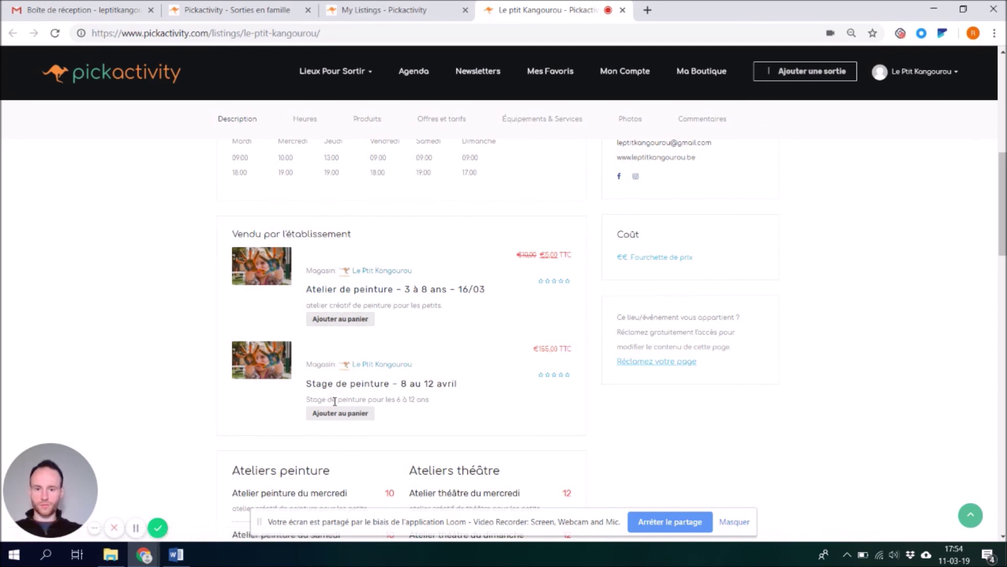
click(349, 326)
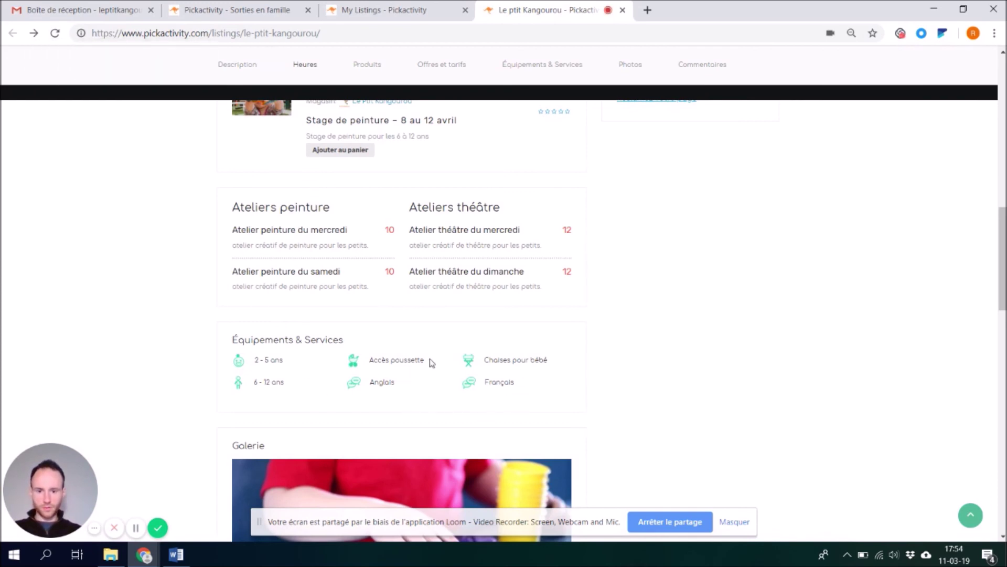
Advance the photo gallery two pictures to the balloon photo, then return to the top
scroll(431, 362, down, 6)
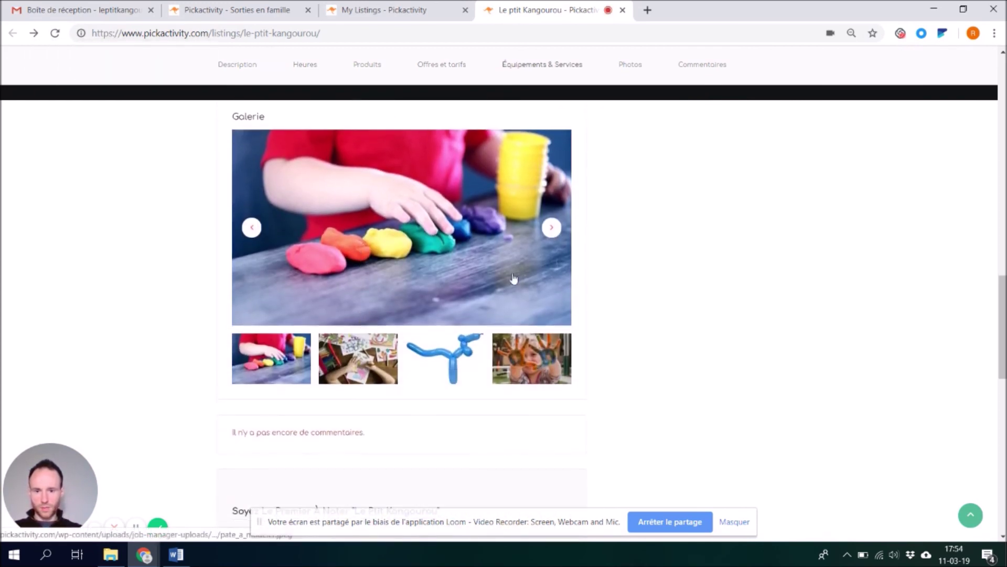
click(552, 228)
click(551, 229)
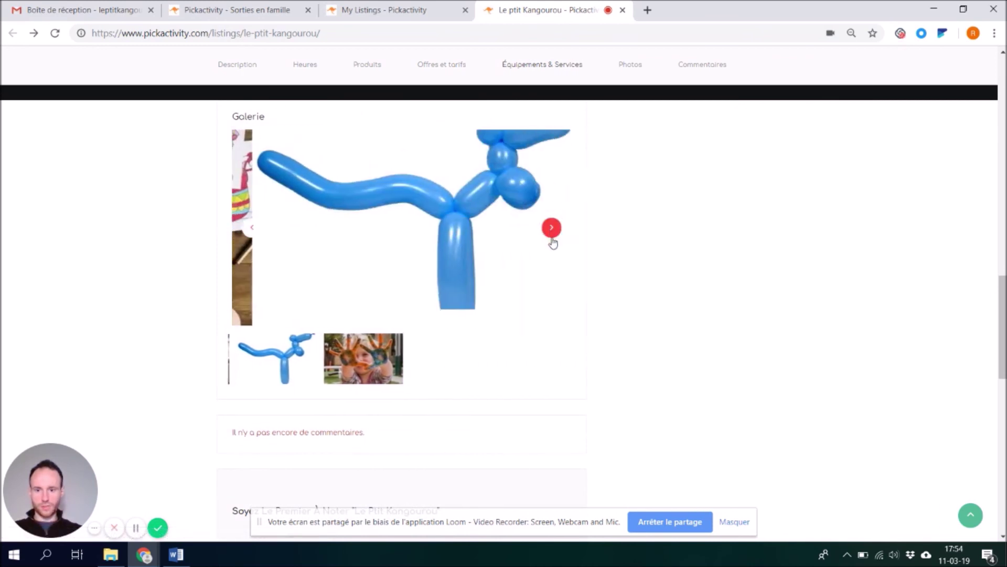
scroll(404, 356, down, 4)
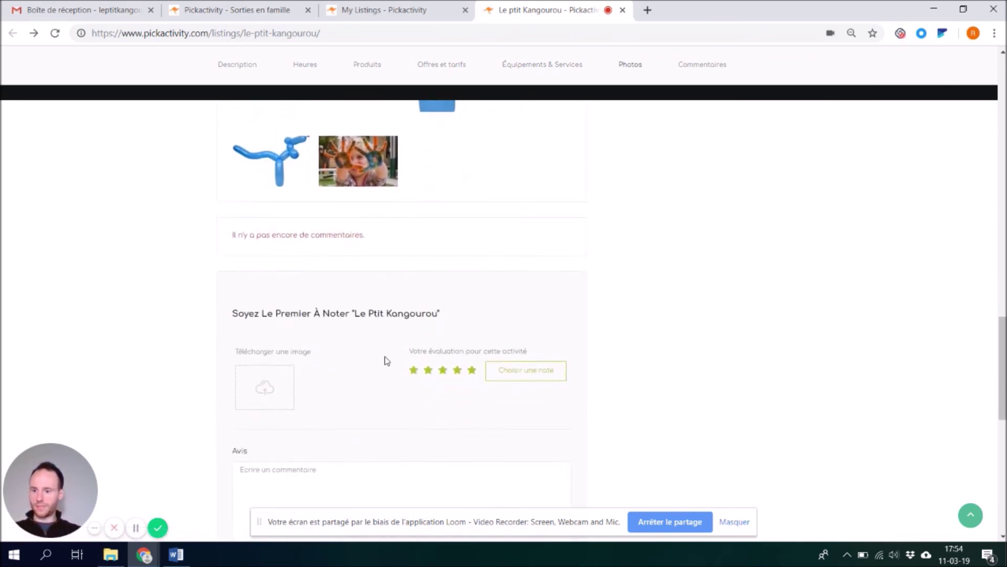
scroll(409, 433, down, 1)
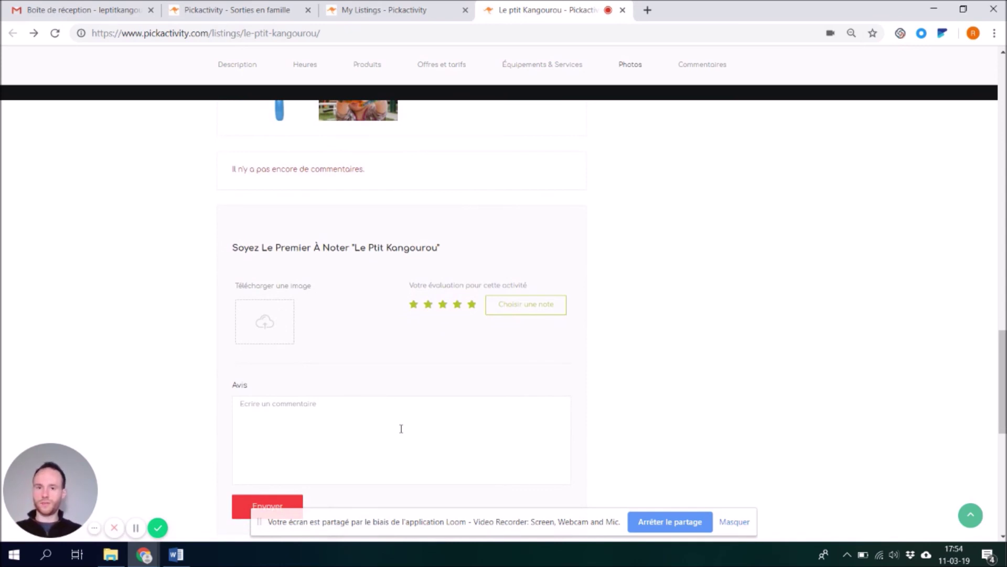
scroll(535, 377, up, 15)
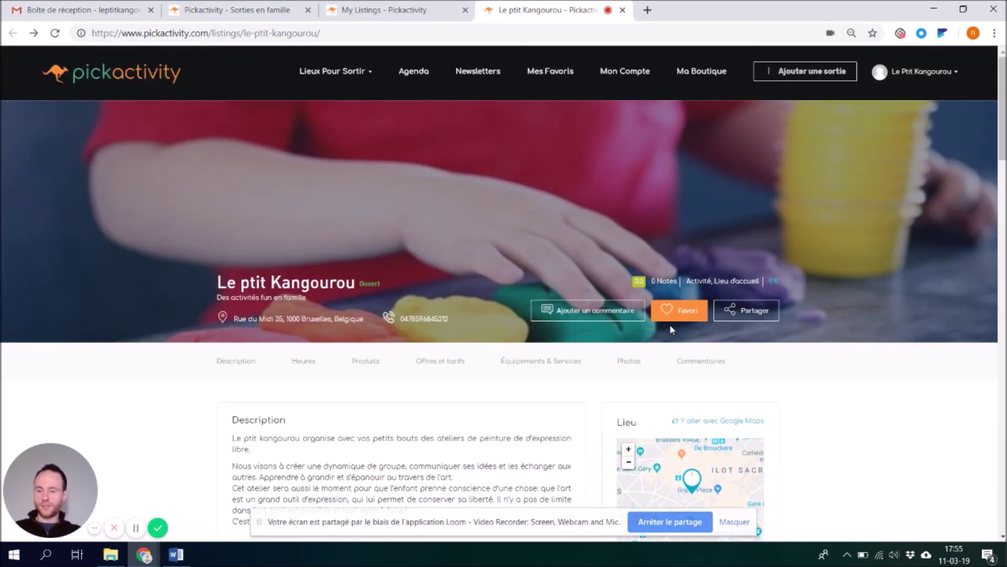